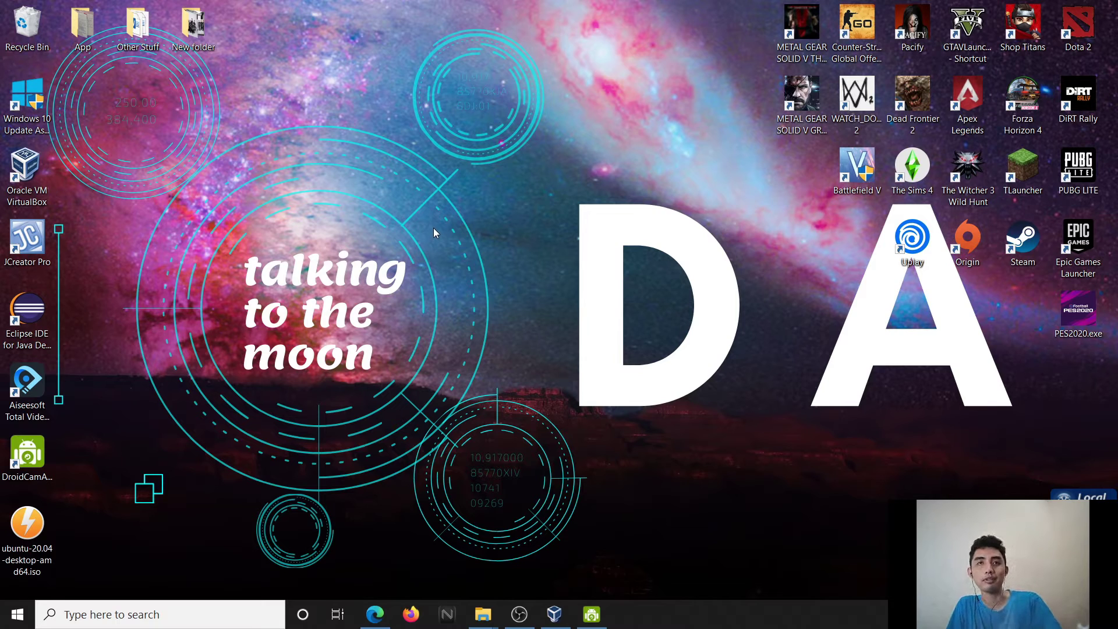
key(alt+Tab)
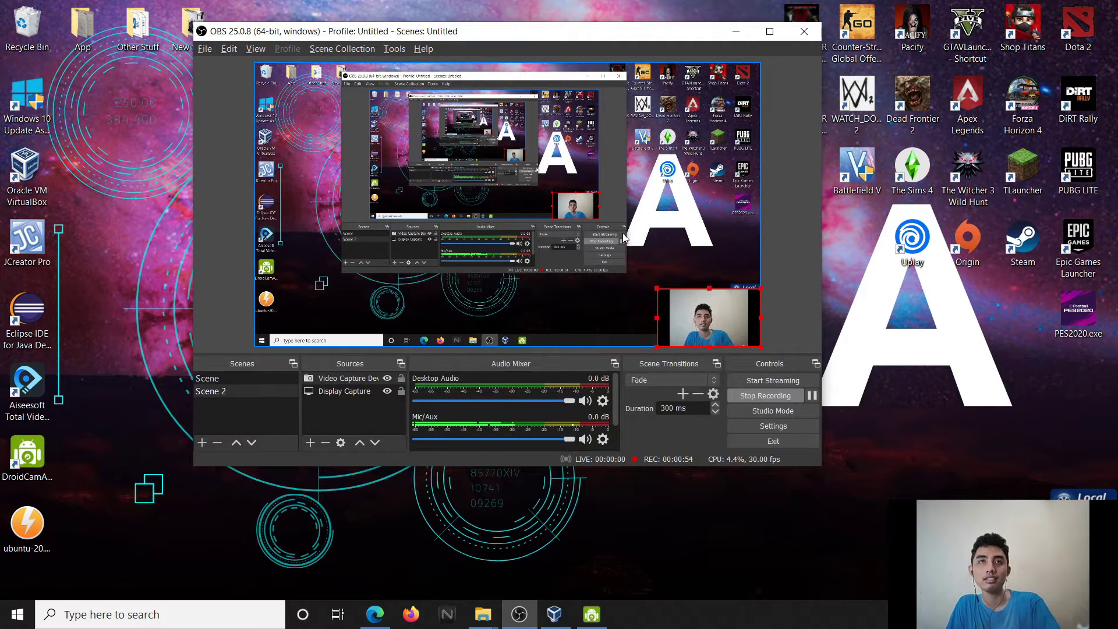
key(alt+Tab)
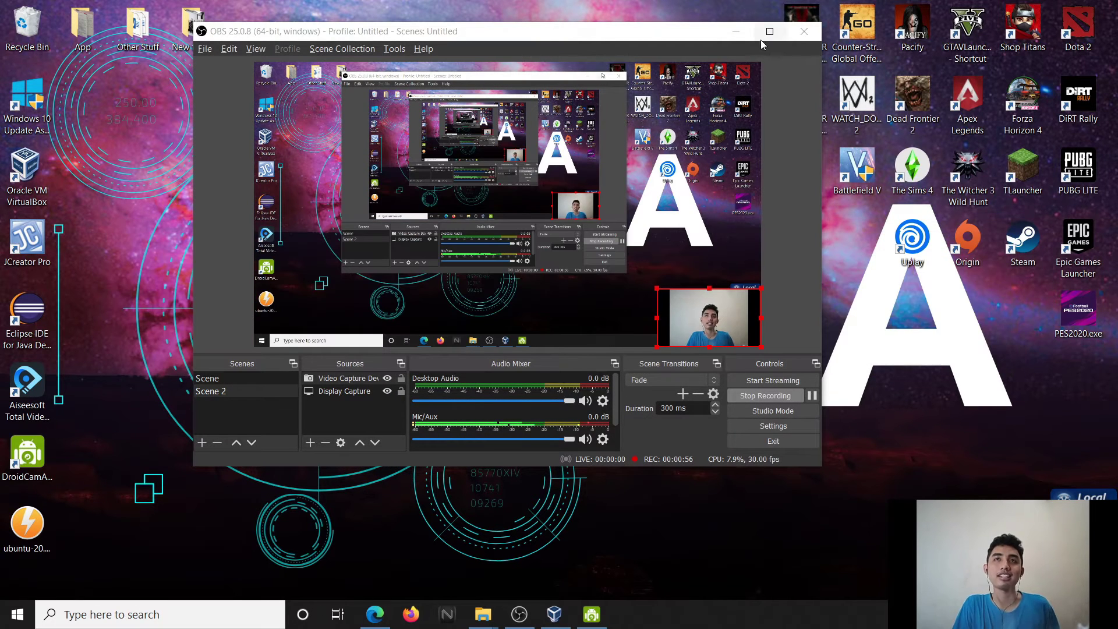
click(736, 31)
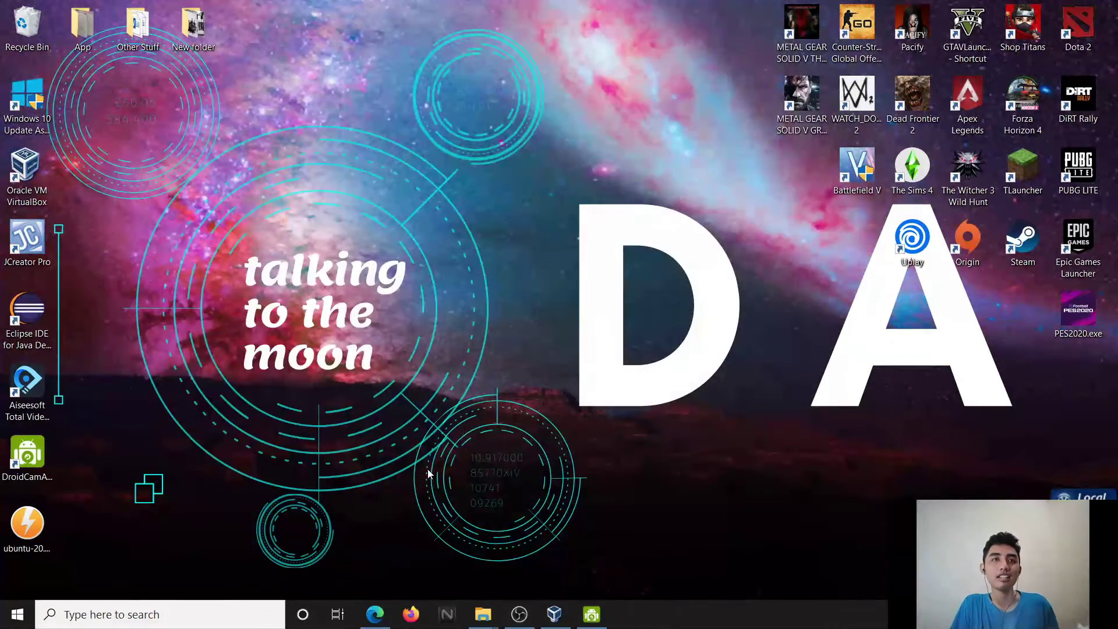
- Open Oracle VM VirtualBox in a maximized window and start a new virtual machine named Tutorial_Install_Ubuntu
double_click(27, 165)
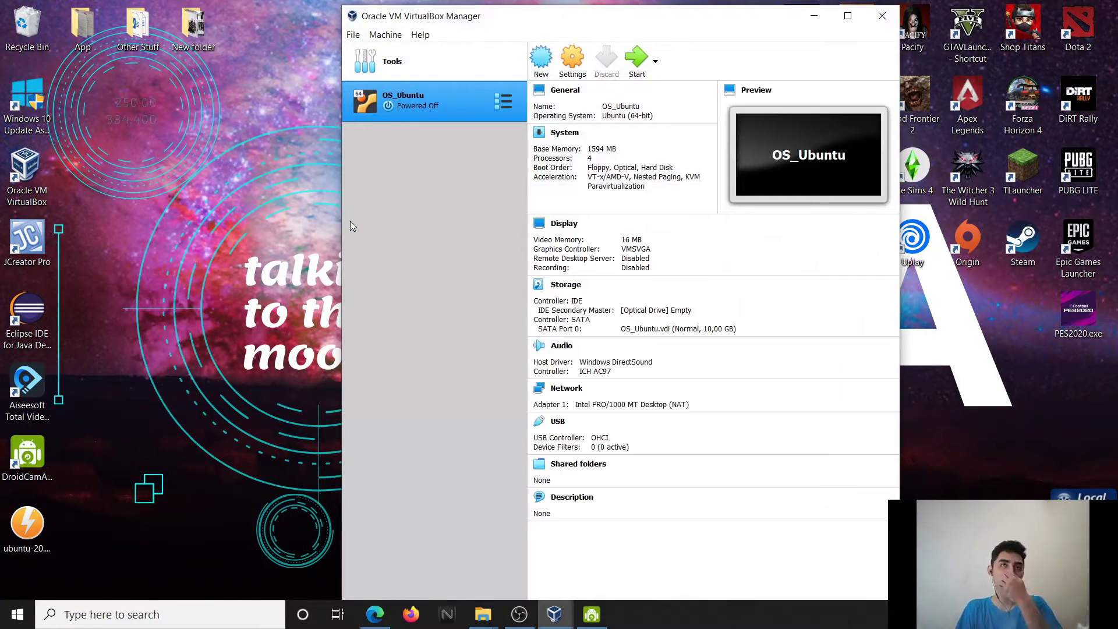
drag(670, 28, 549, 3)
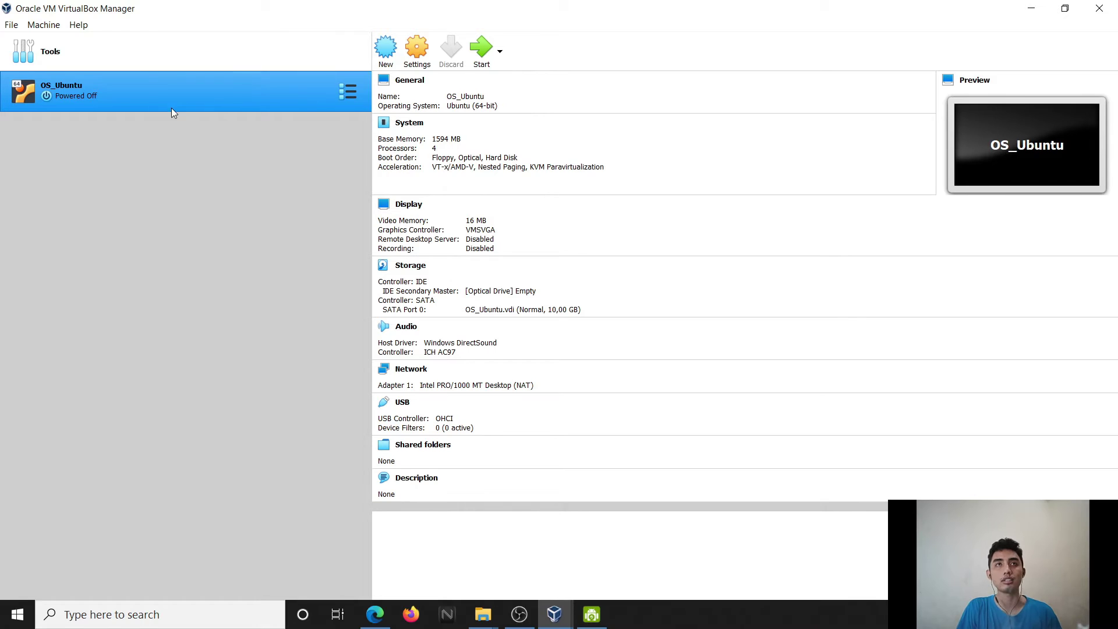
click(386, 49)
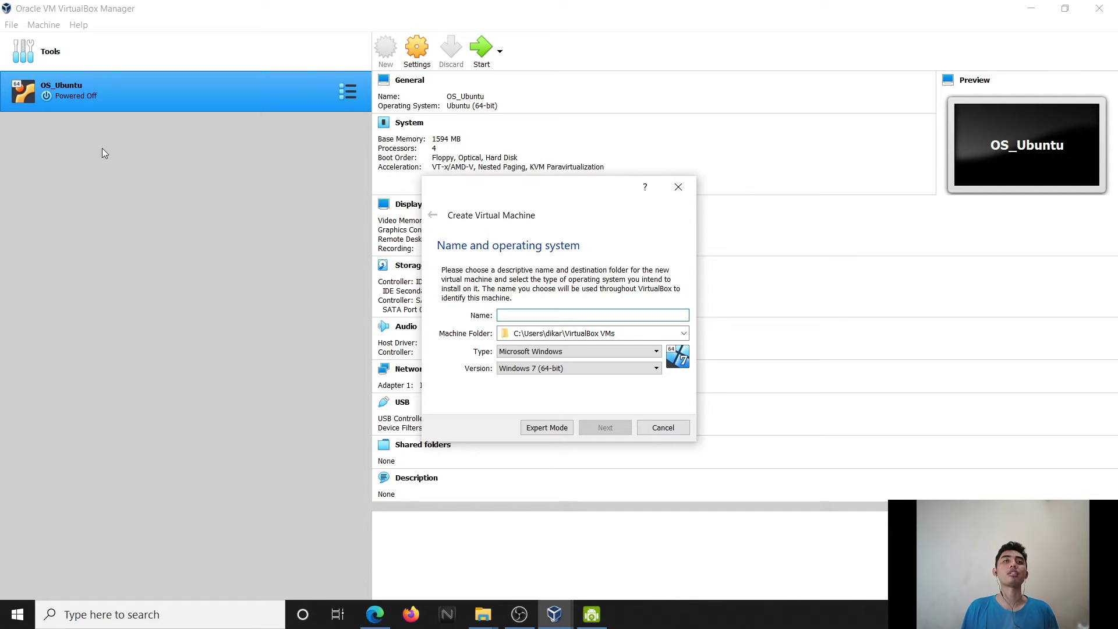
text(T)
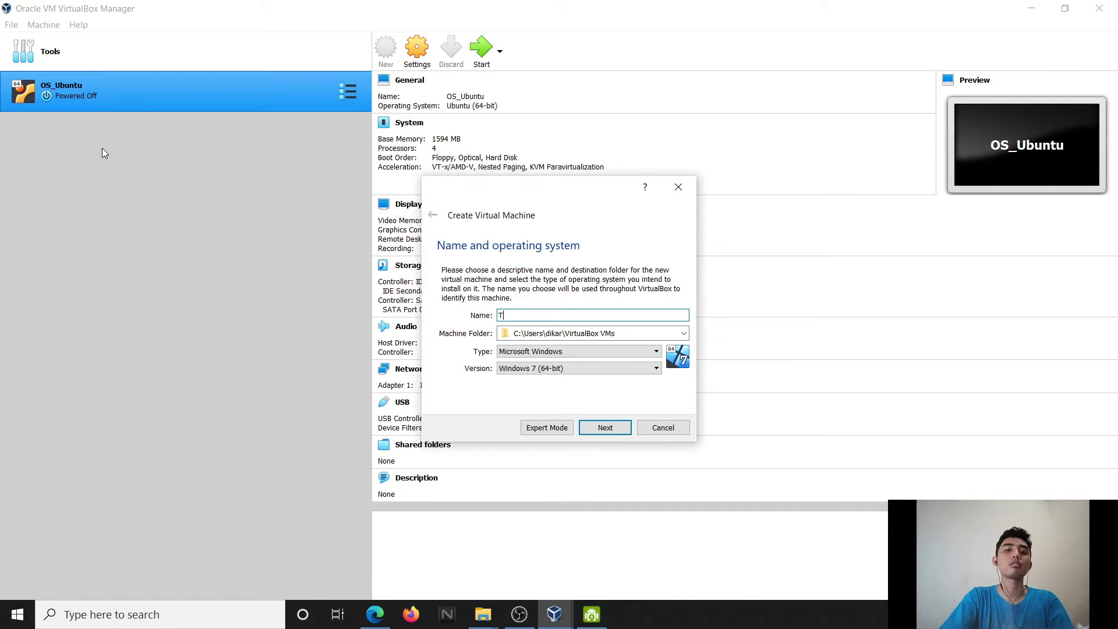
text(utorial)
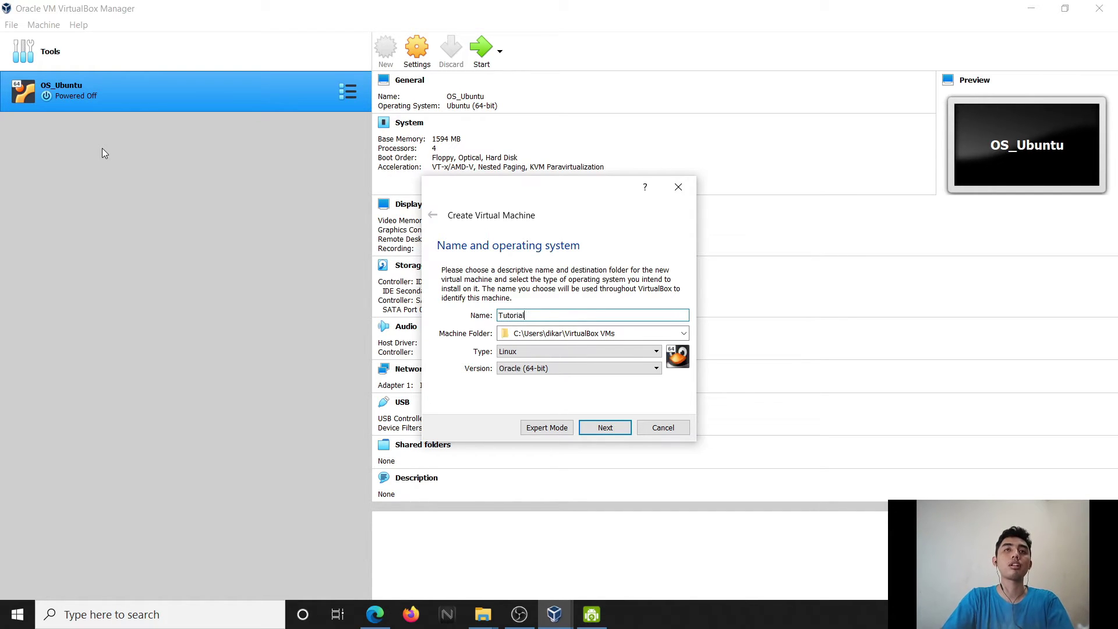
text(_Insta;)
text(l_Ubuntu)
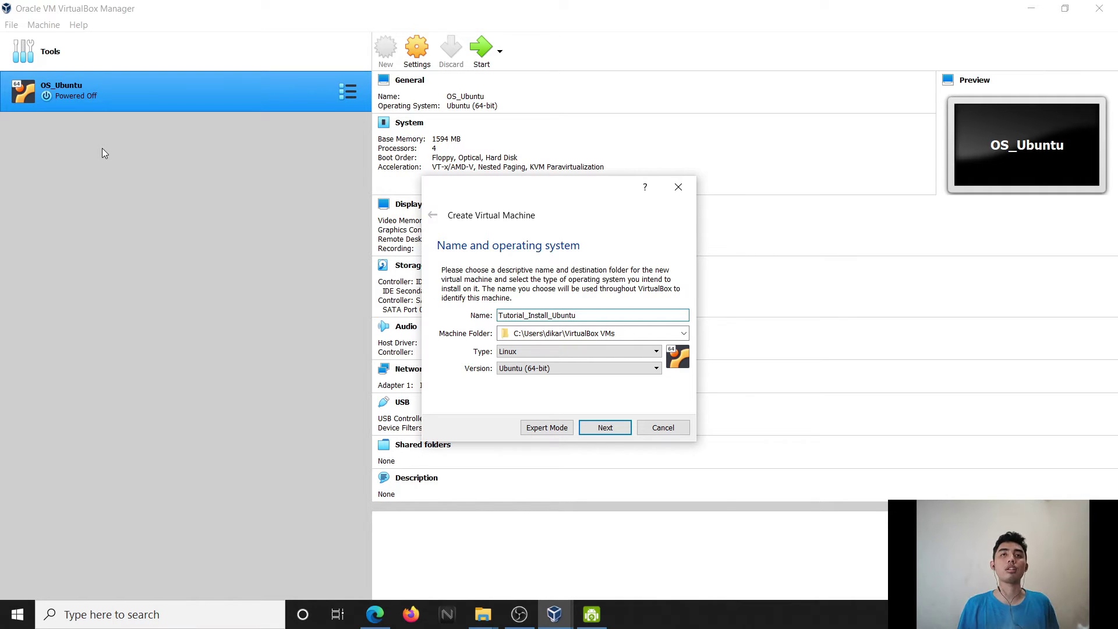
- Set the new machine's type to Linux and version to Ubuntu (64-bit), and continue to the memory settings
click(528, 352)
click(516, 372)
click(515, 371)
click(532, 485)
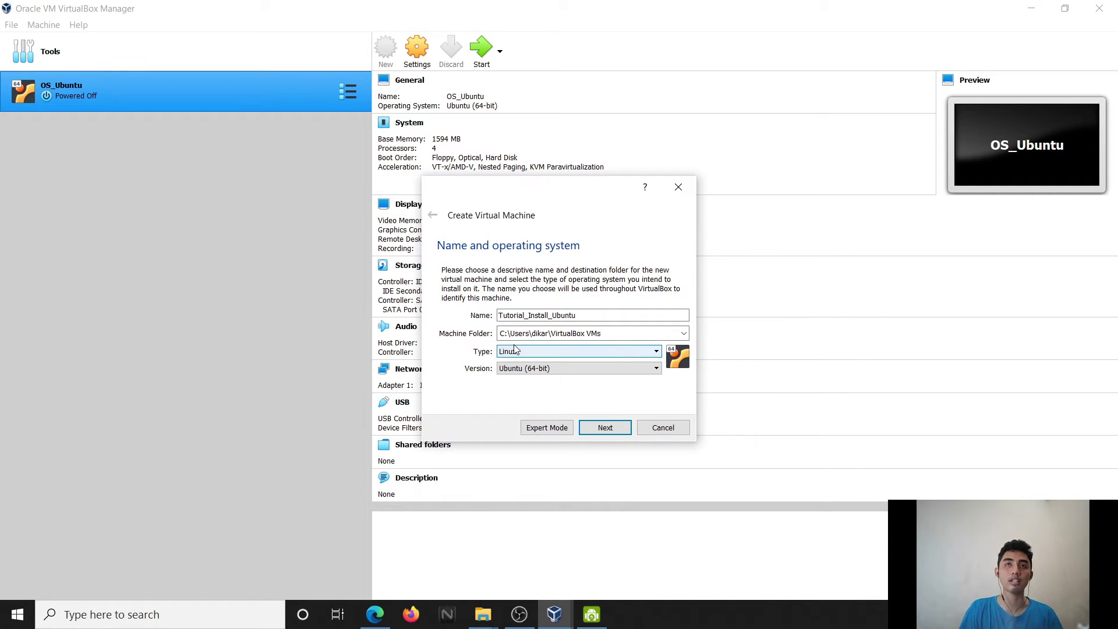
click(590, 428)
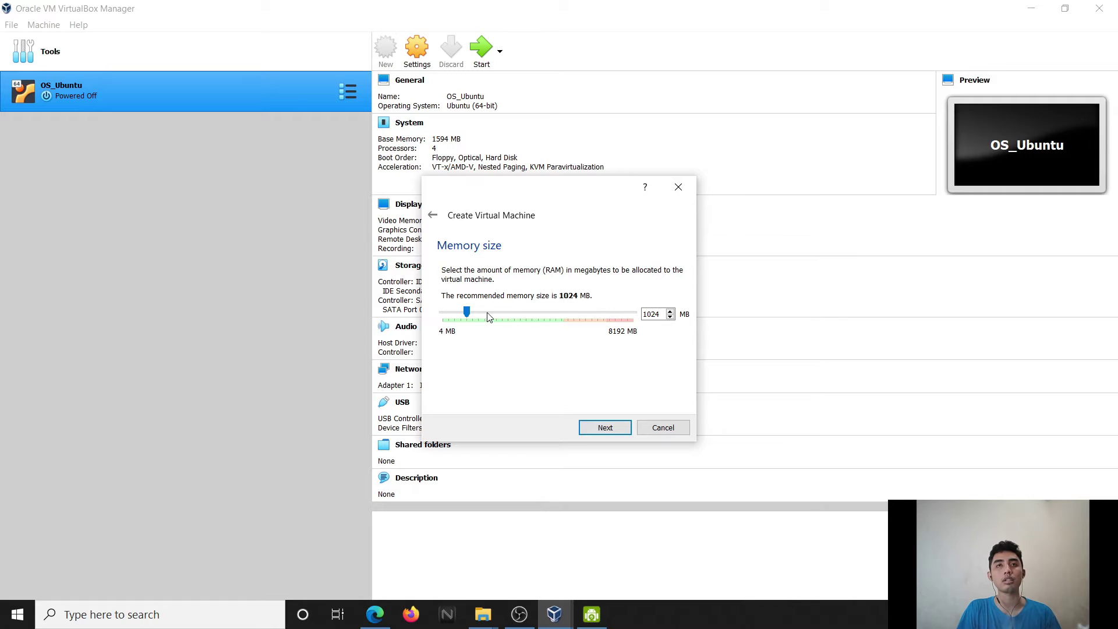
- Allocate 2048 MB of memory to the virtual machine and continue to the hard disk options
drag(468, 313, 492, 318)
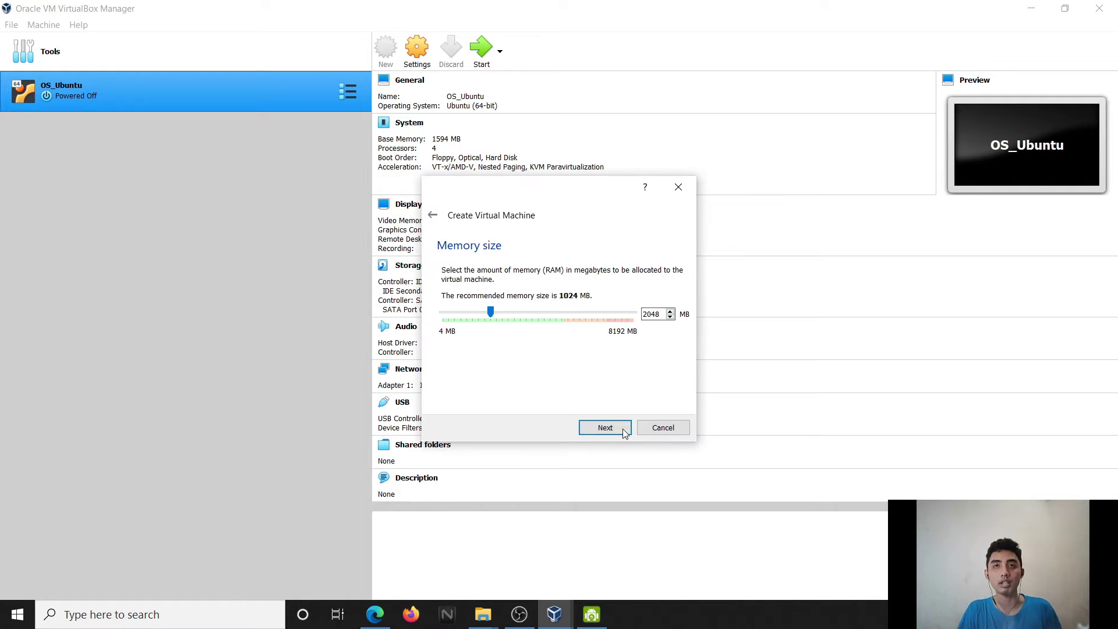
click(604, 427)
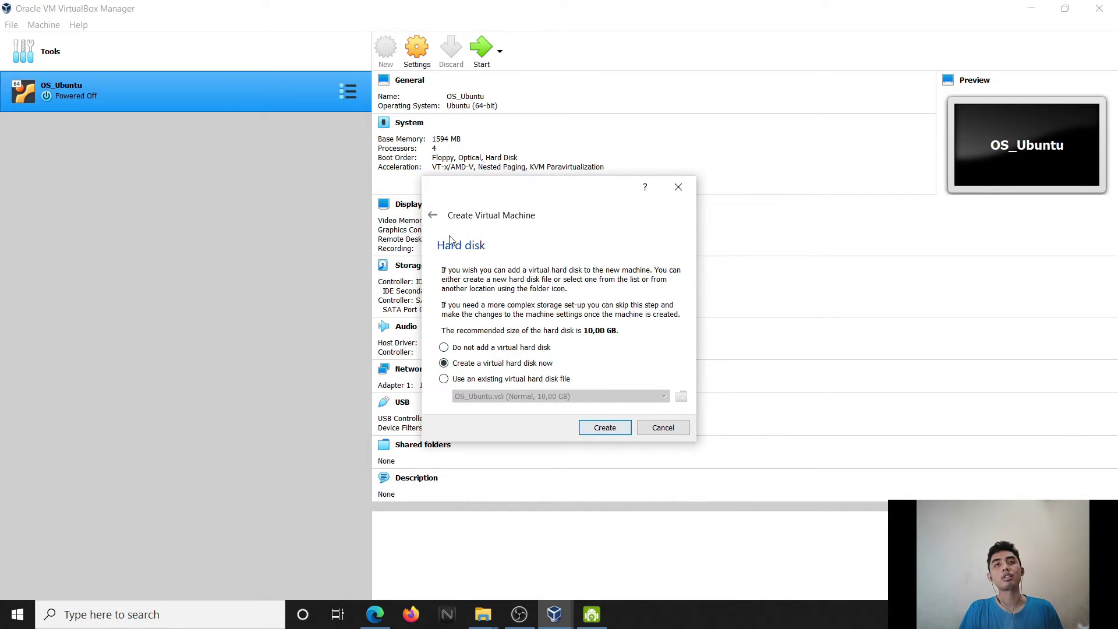
click(433, 215)
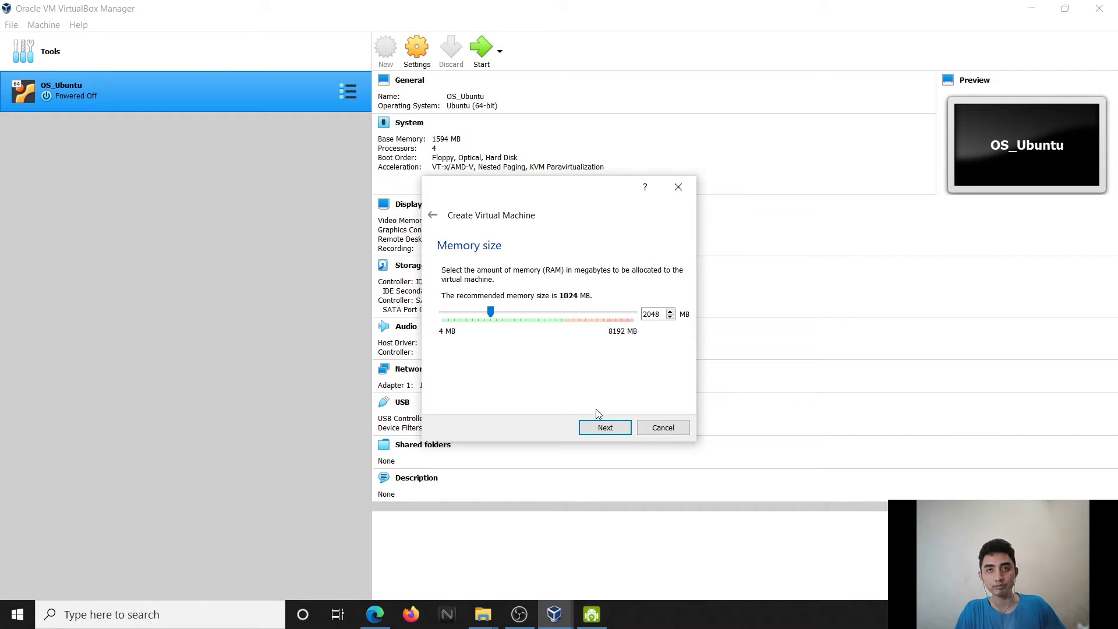
click(606, 429)
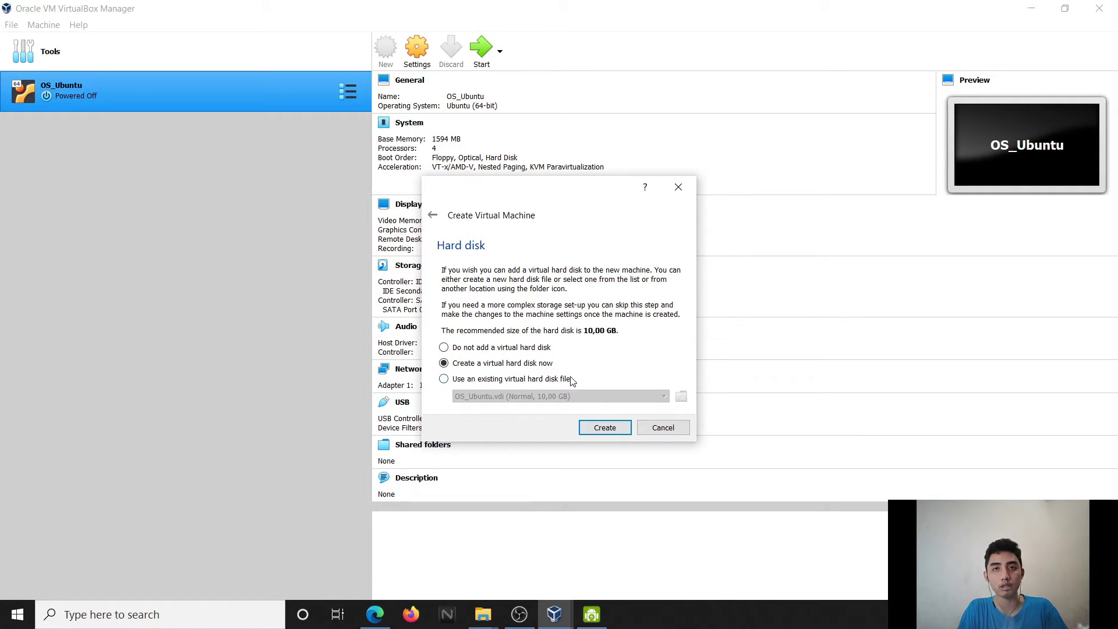
- Create a new virtual hard disk of type VDI (VirtualBox Disk Image) with dynamically allocated storage
click(614, 428)
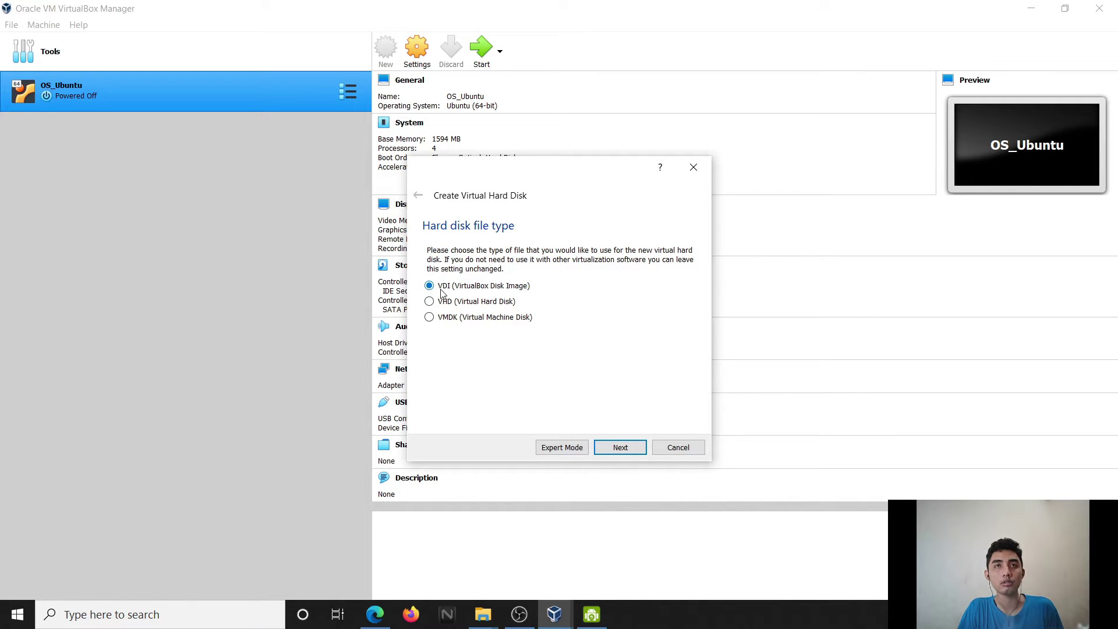
click(618, 453)
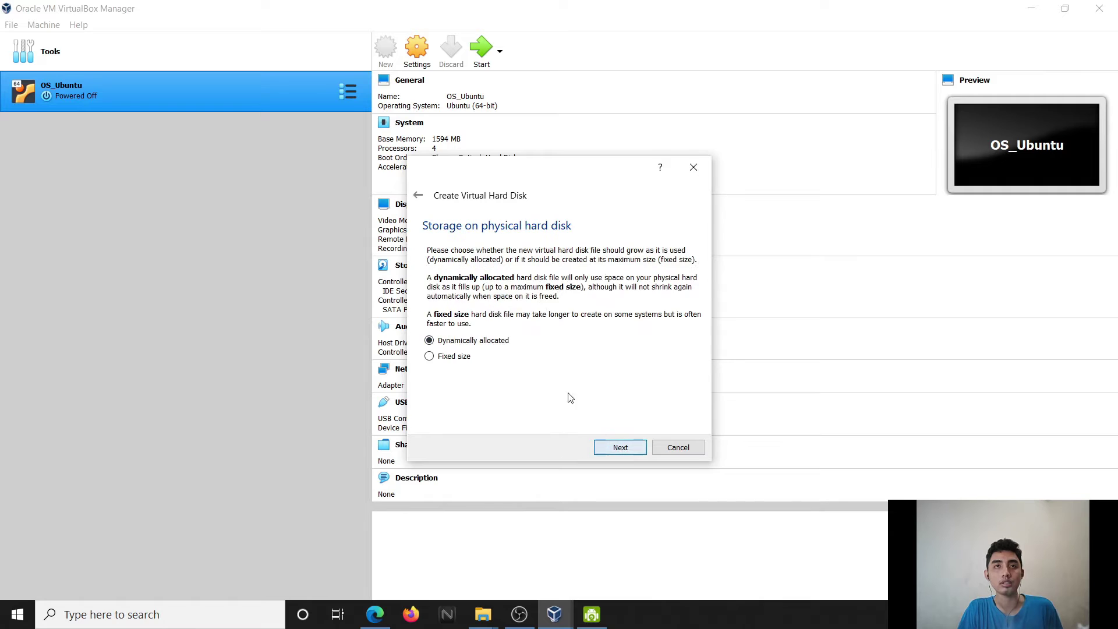
click(429, 341)
click(607, 448)
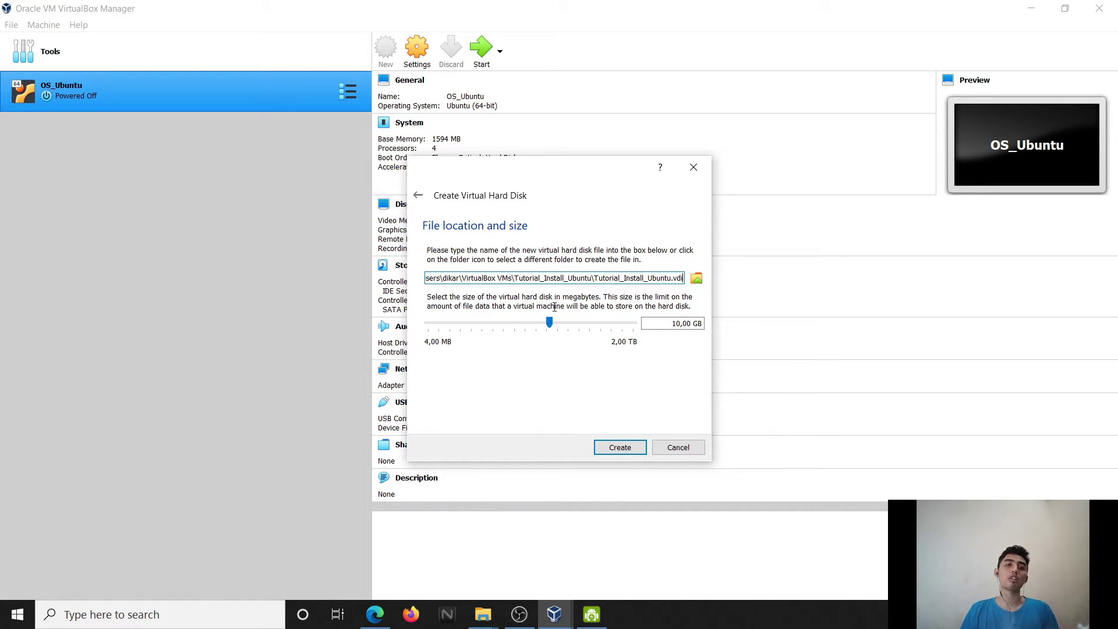
- Check the free space on the computer's drives in File Explorer and return to the virtual hard disk setup
key(super+e)
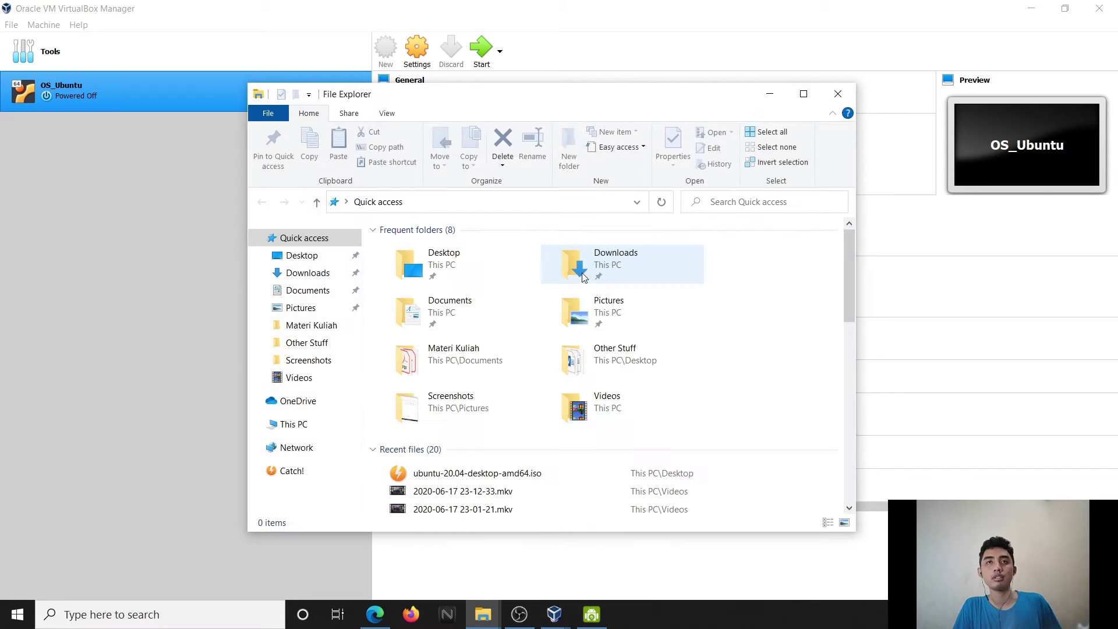
click(330, 423)
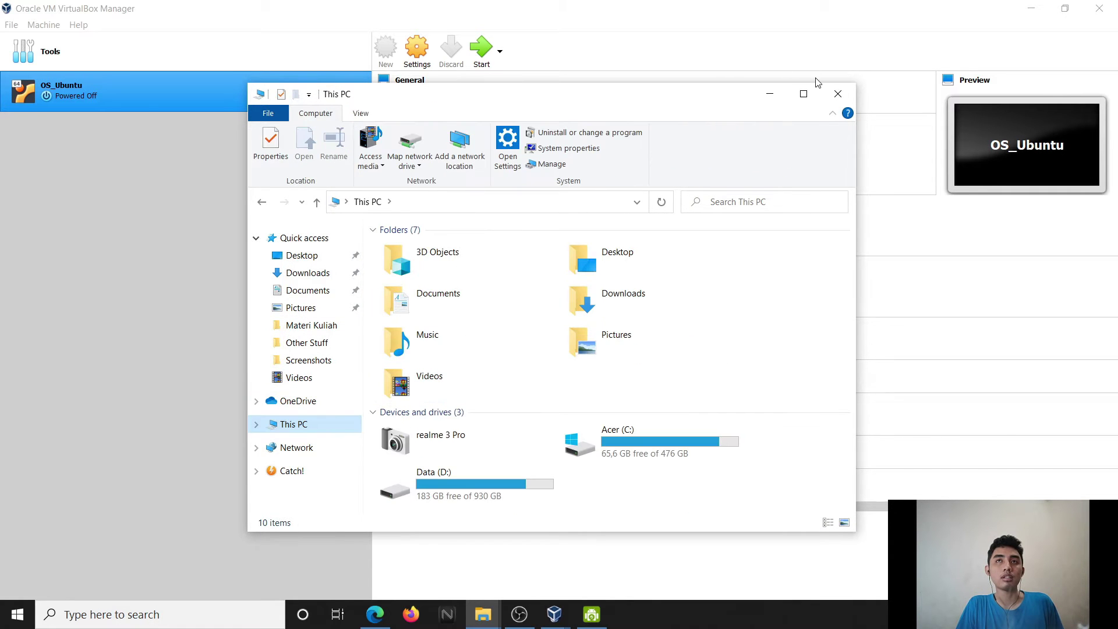
click(802, 95)
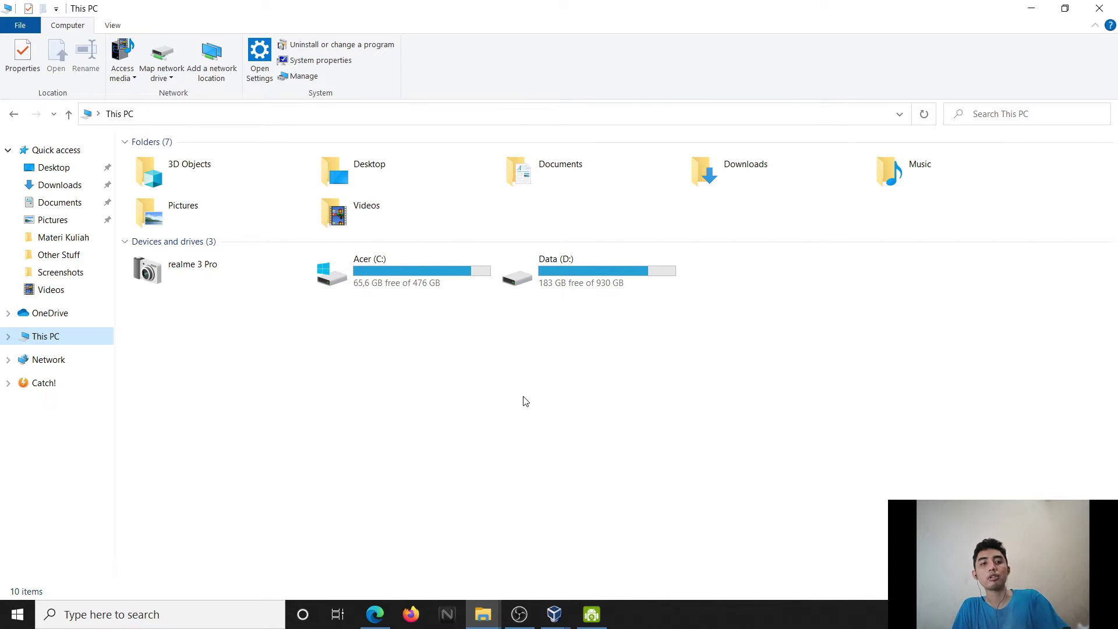
key(alt+Tab)
key(alt+Tab)
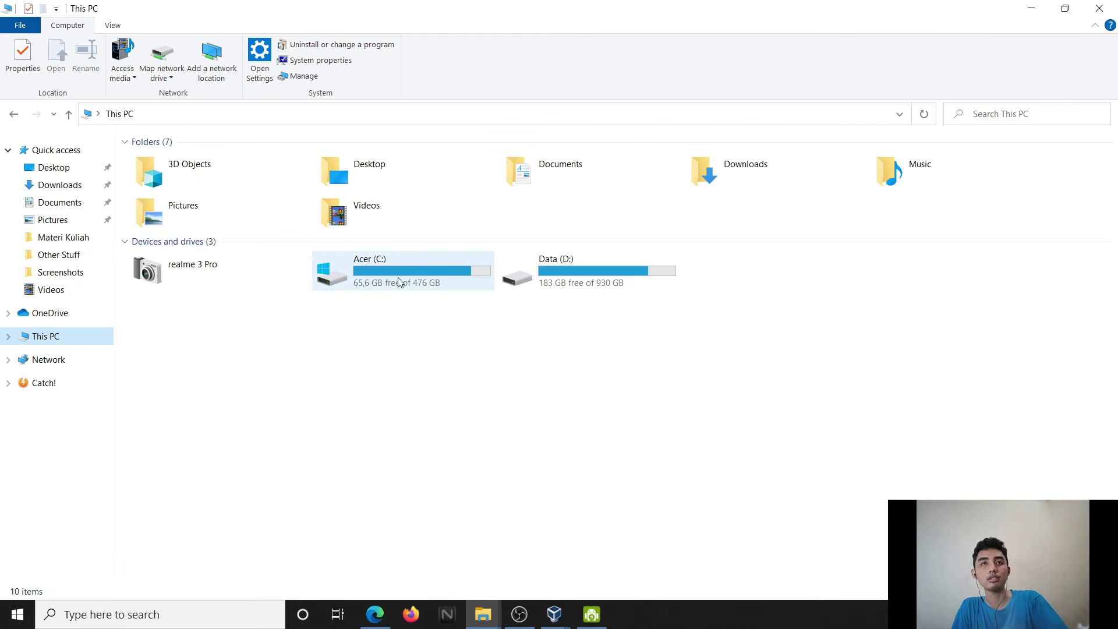
mouse_move(404, 265)
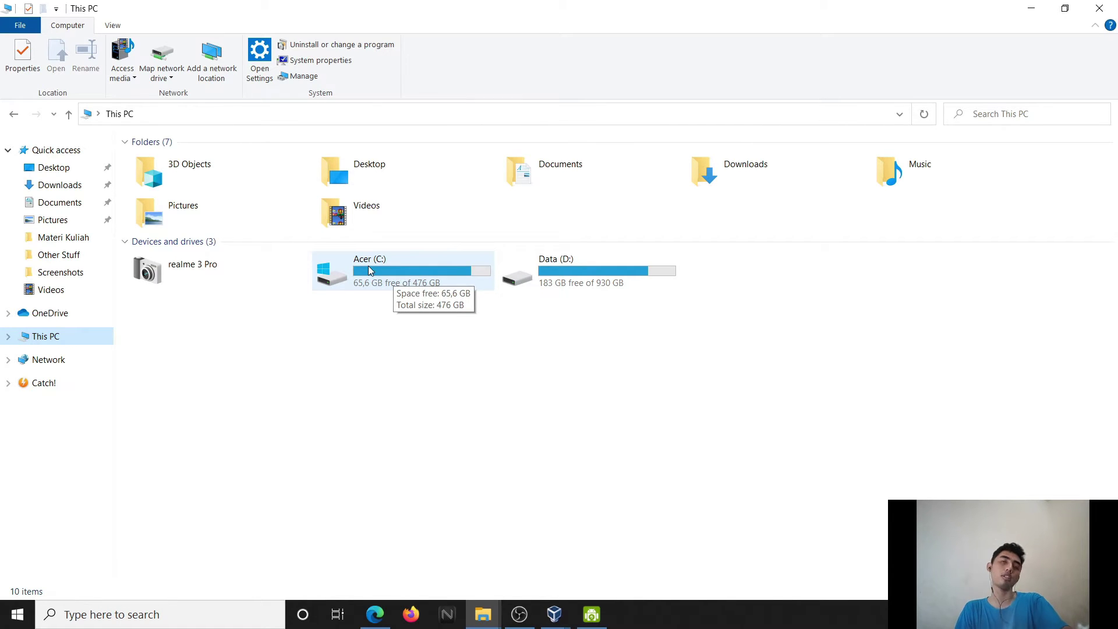
key(alt)
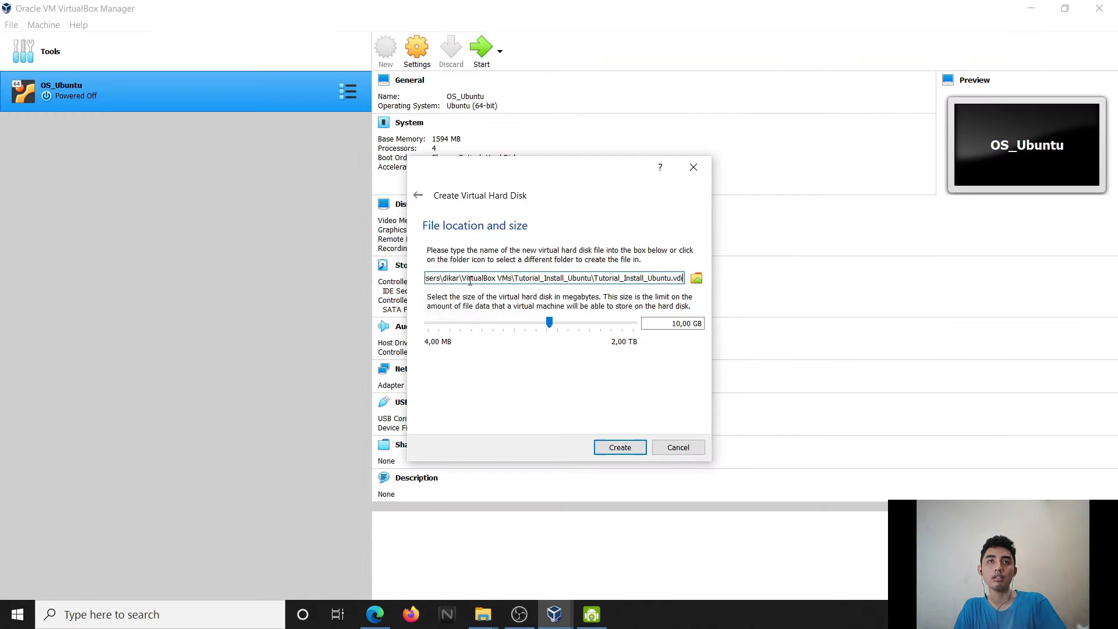
- Set the virtual hard disk size to 10 GB and create the disk
drag(550, 322, 609, 329)
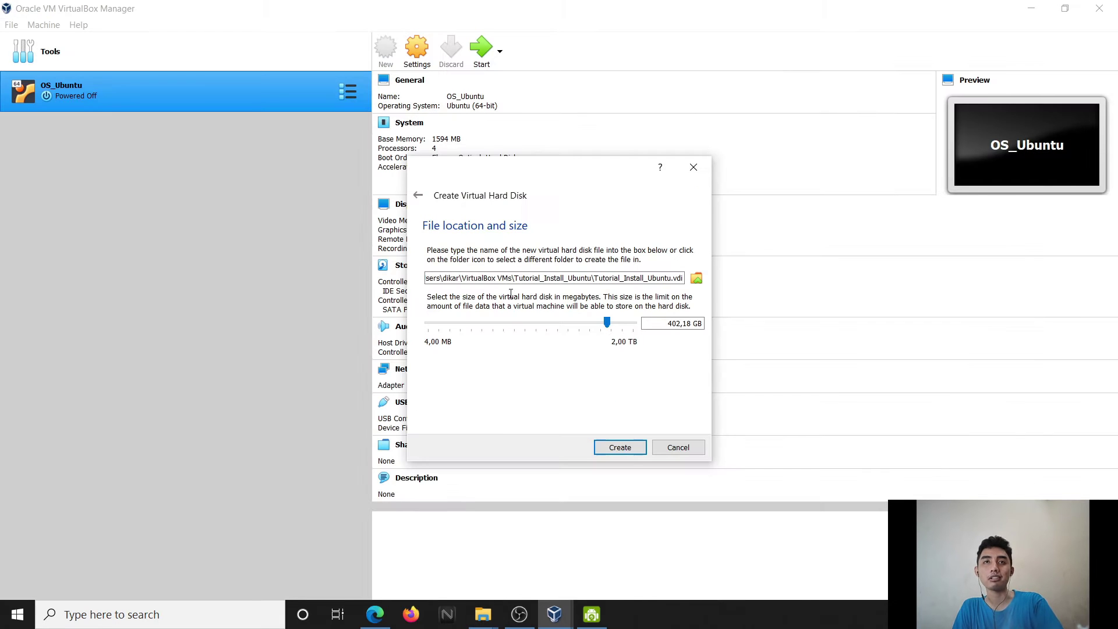
drag(609, 329, 550, 329)
drag(666, 324, 715, 325)
text(100)
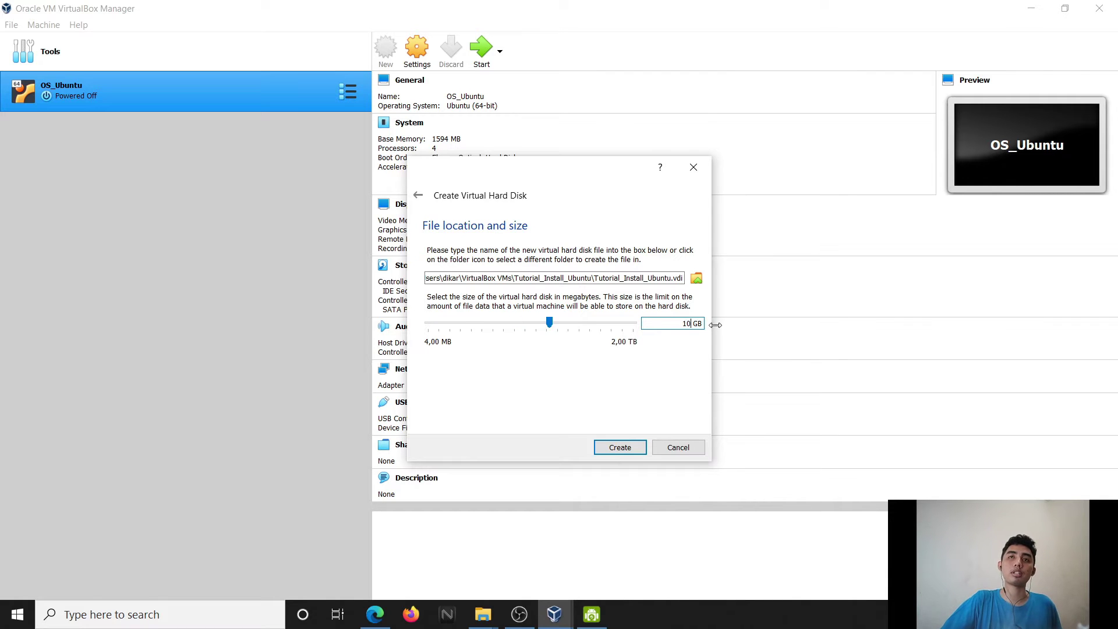
key(BackSpace)
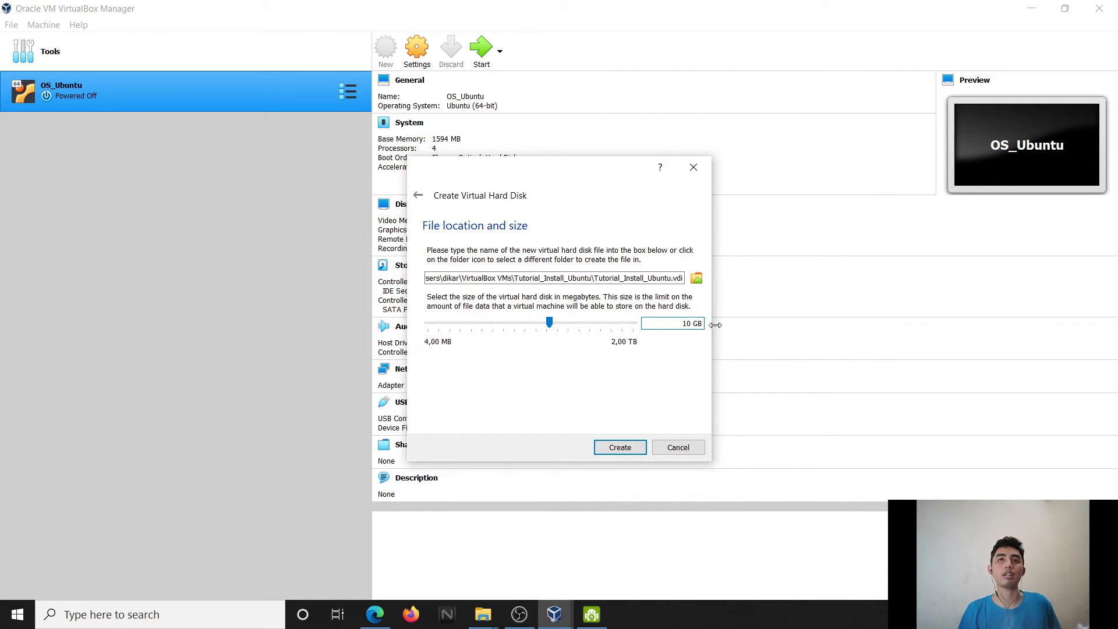
click(632, 450)
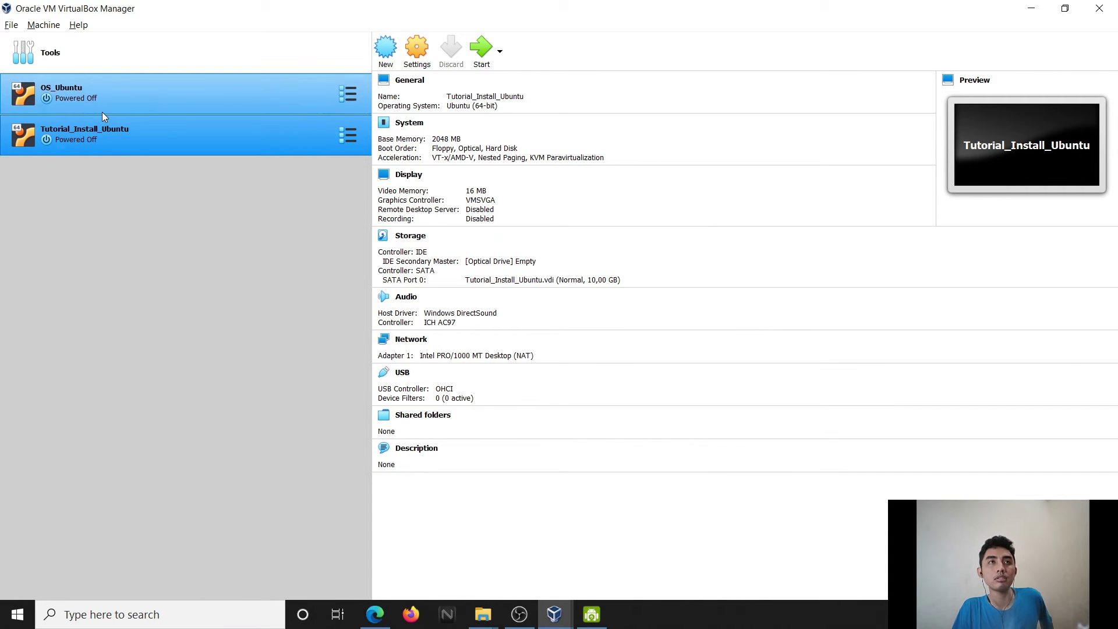
- Restore the VirtualBox Manager window to a smaller size and select the ubuntu-20.04-desktop-amd64.iso file on the desktop
drag(454, 5, 495, 27)
click(1030, 7)
click(27, 527)
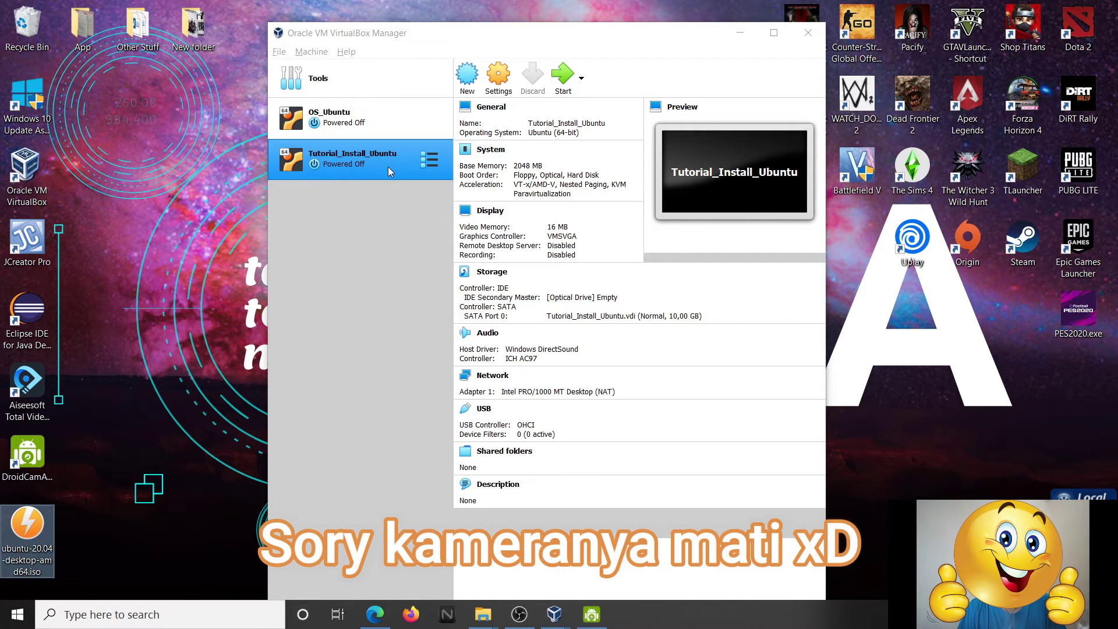
- Start the Tutorial_Install_Ubuntu machine and open the file chooser for adding a virtual optical disk as start-up disk
click(564, 76)
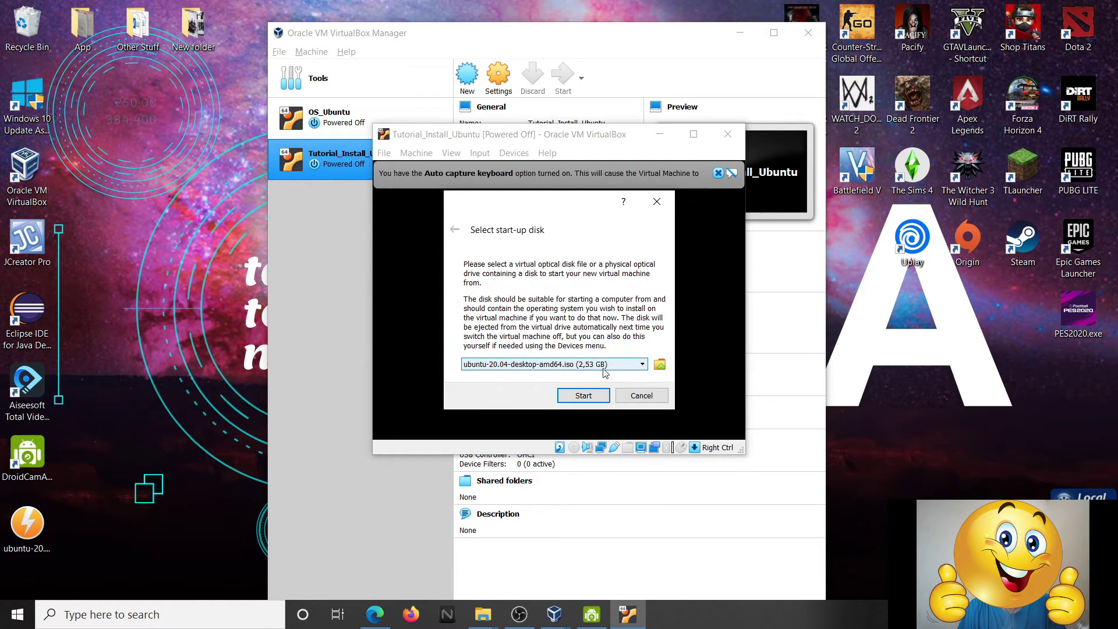
click(658, 365)
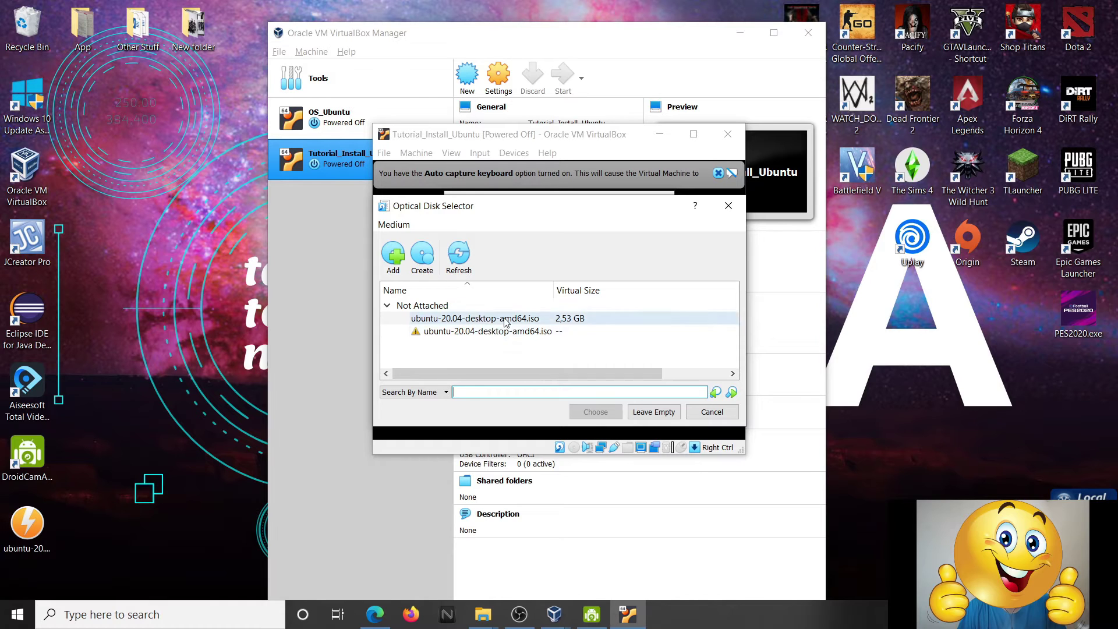
click(392, 259)
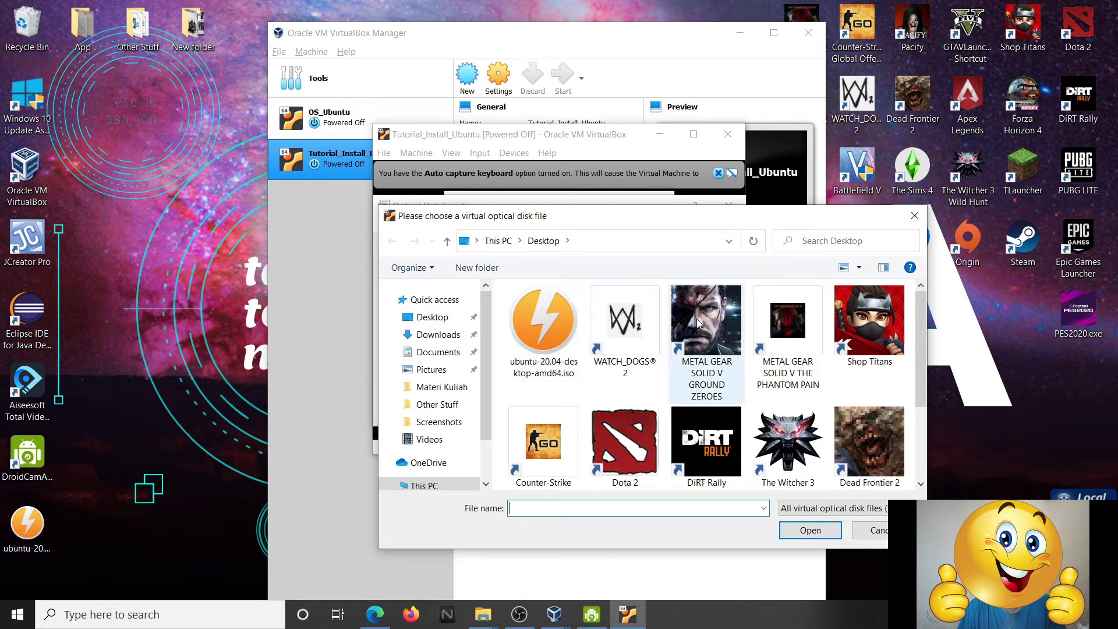
- Add ubuntu-20.04-desktop-amd64.iso from the Desktop folder and choose it as the start-up disk
scroll(733, 402, down, 2)
scroll(734, 402, up, 2)
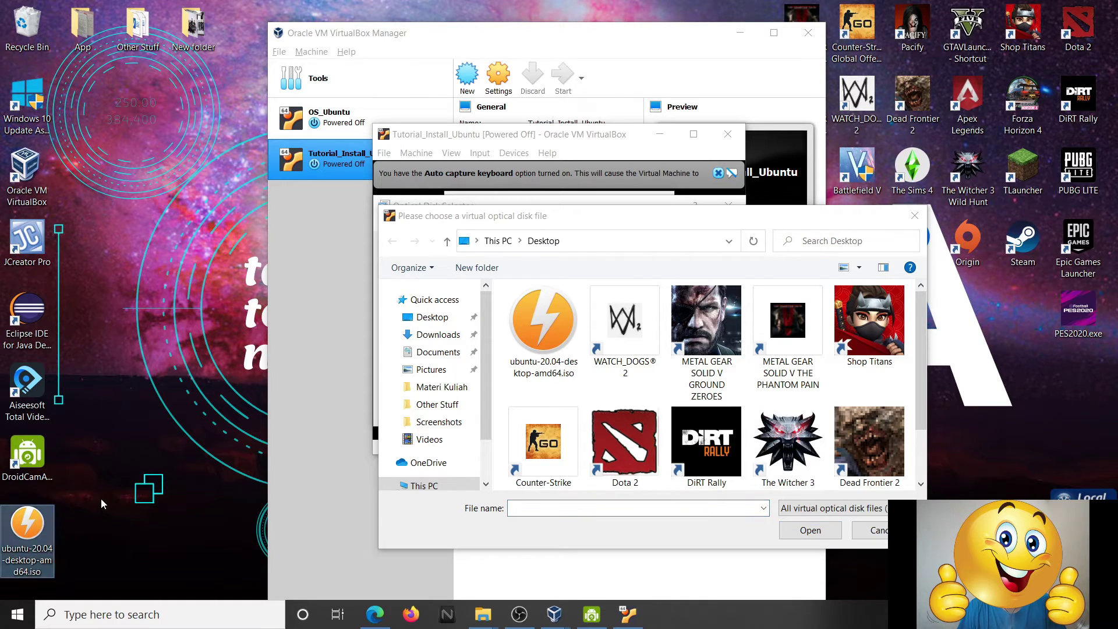
click(488, 366)
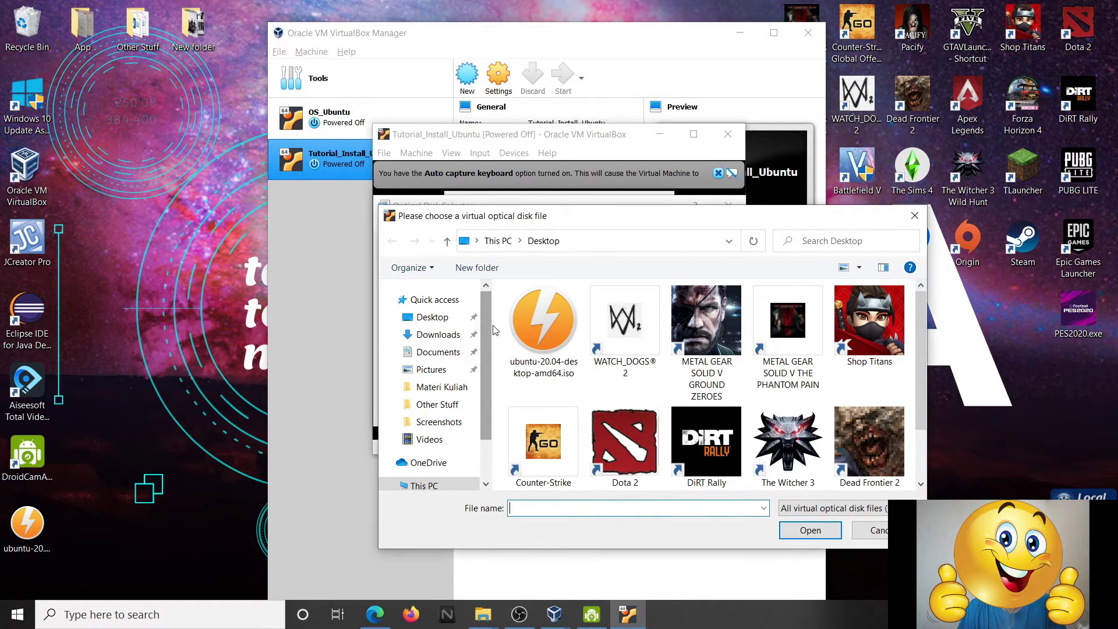
click(436, 338)
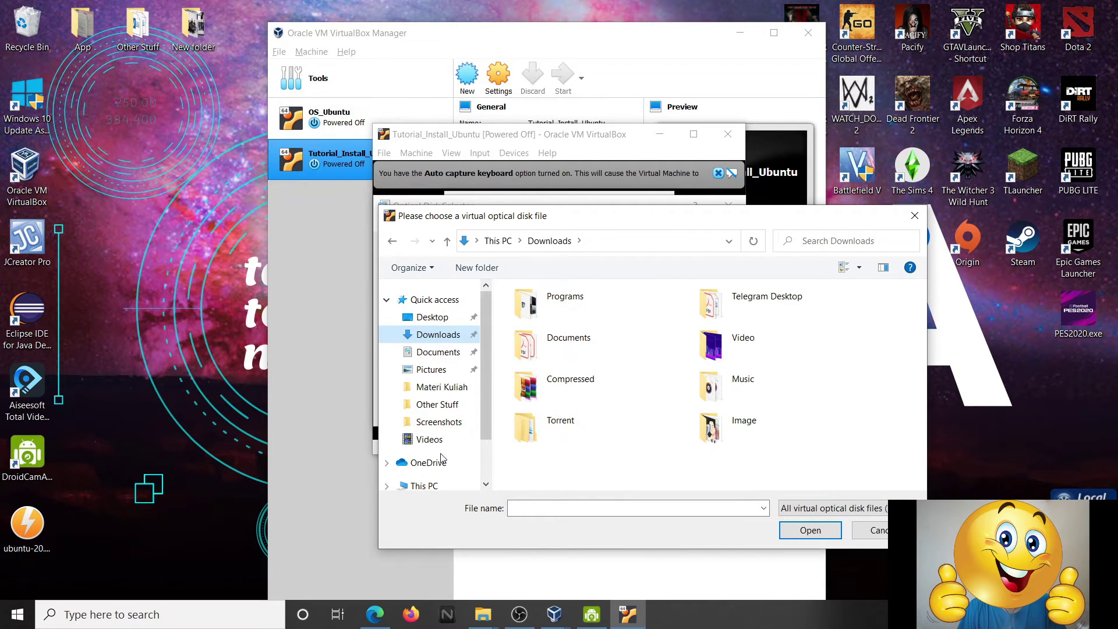
click(433, 317)
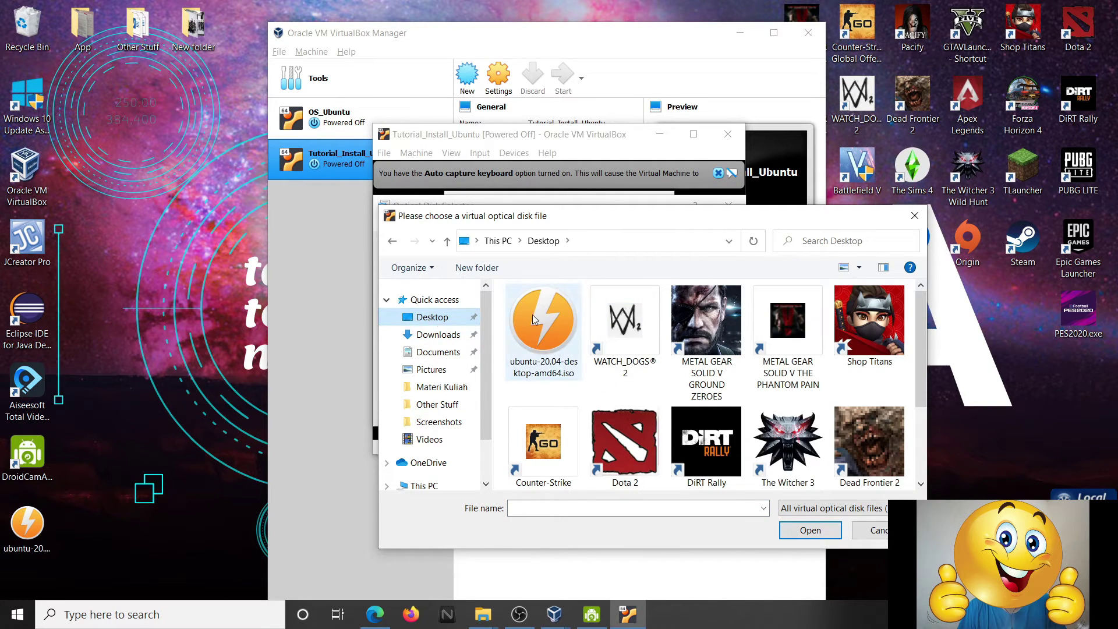
double_click(543, 322)
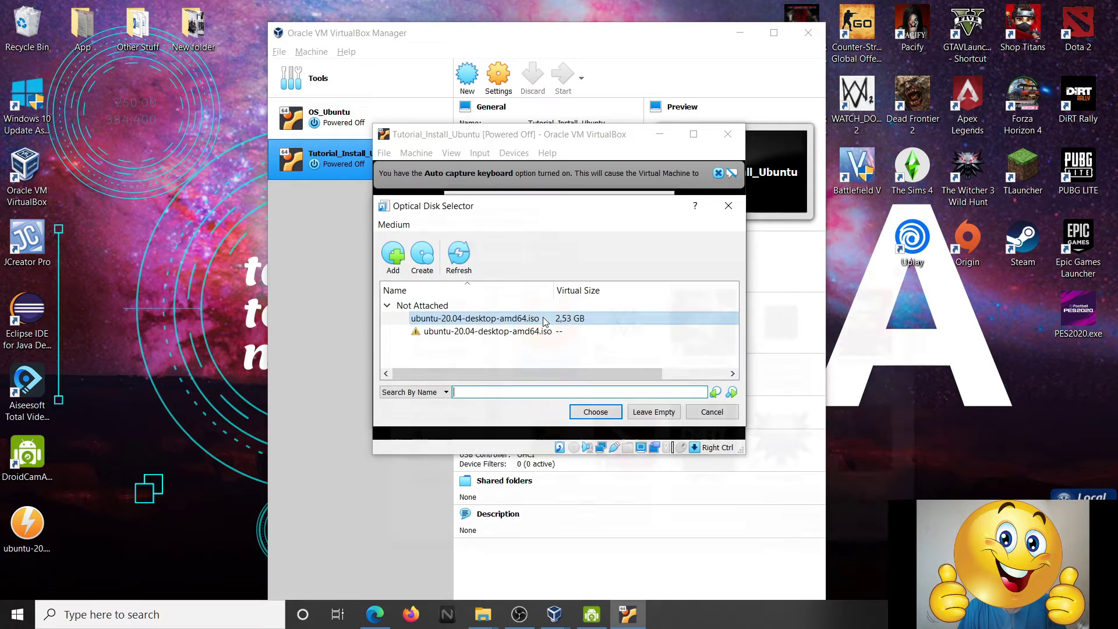
click(604, 413)
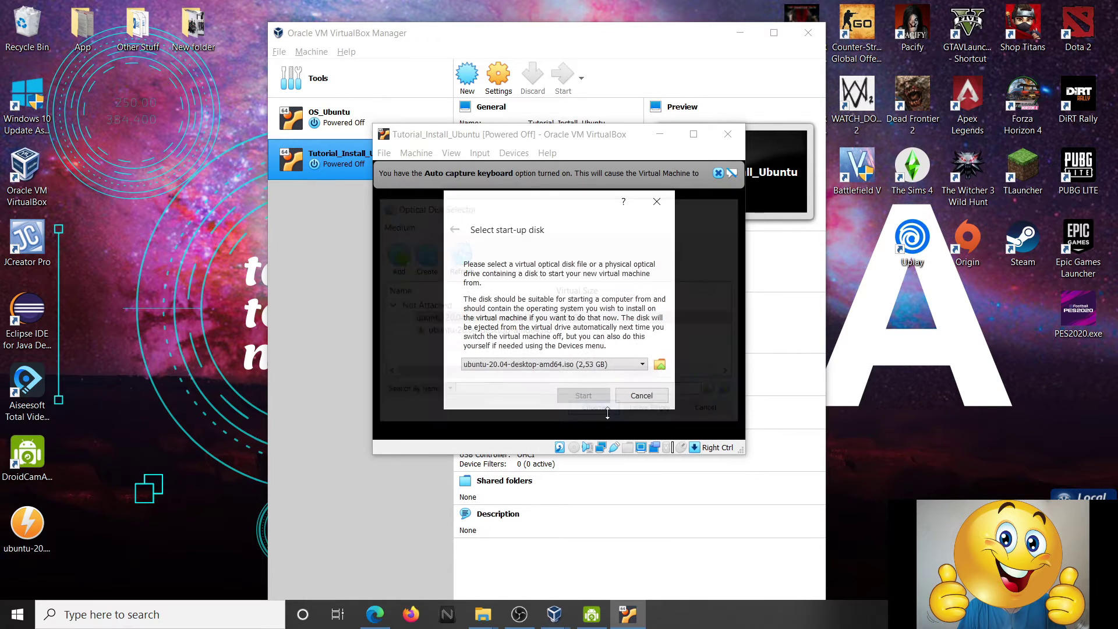
- Reselect the ubuntu-20.04-desktop-amd64.iso image as the start-up disk and start the virtual machine from it
click(584, 364)
click(585, 378)
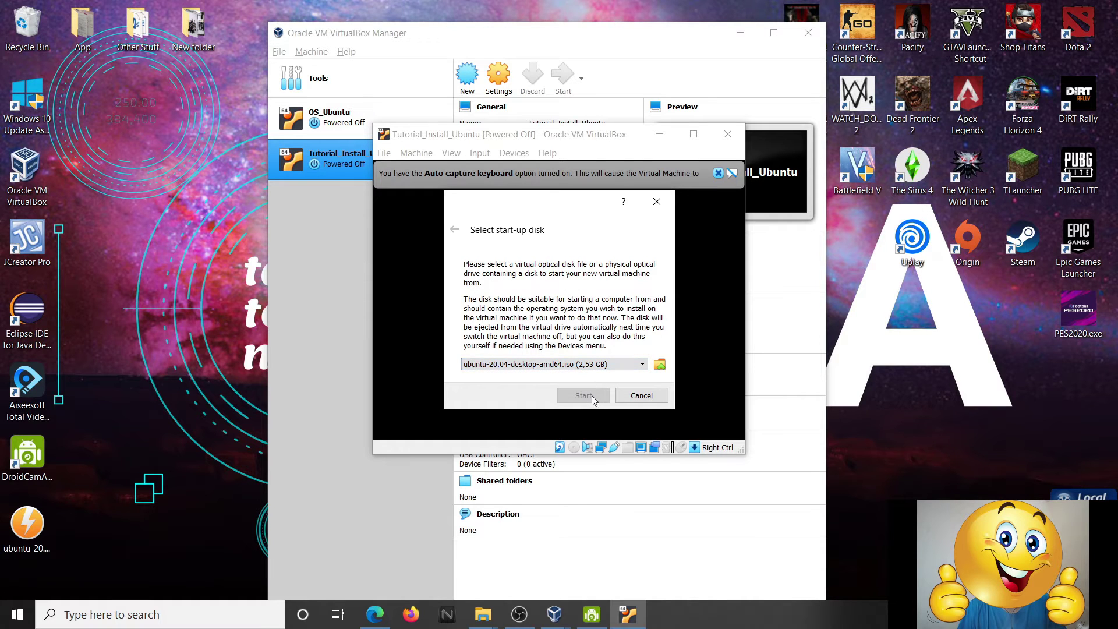
click(660, 363)
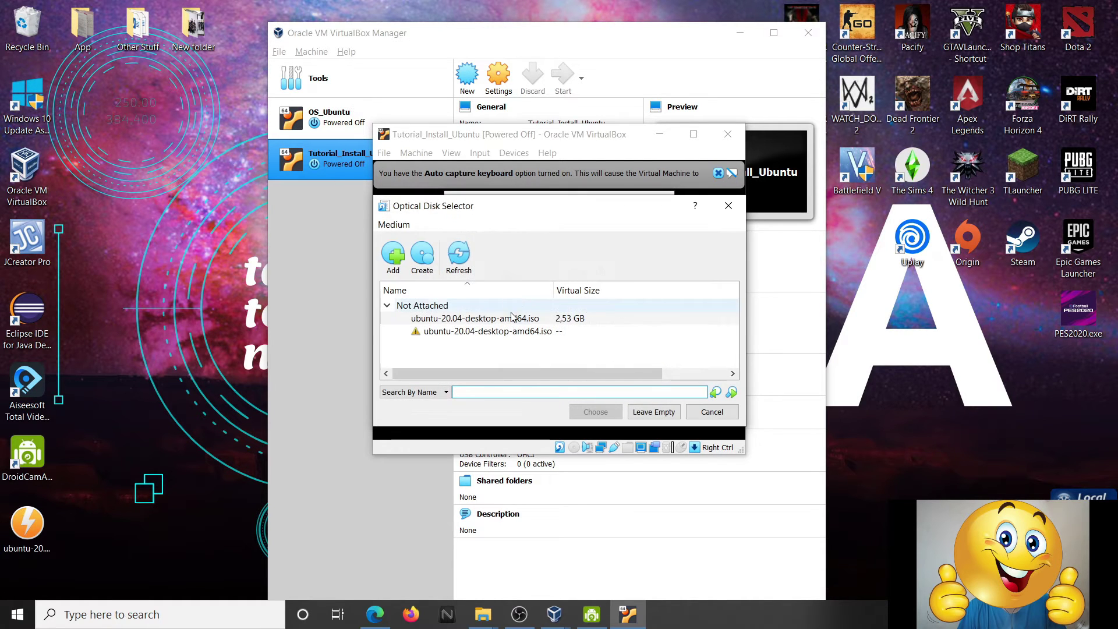
double_click(512, 318)
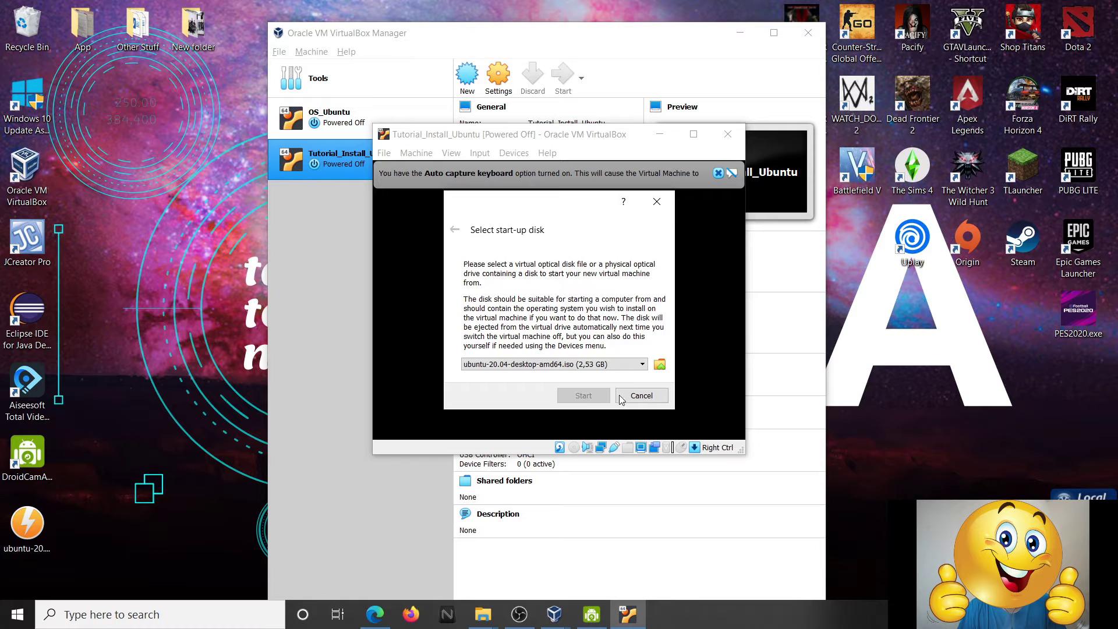
click(659, 364)
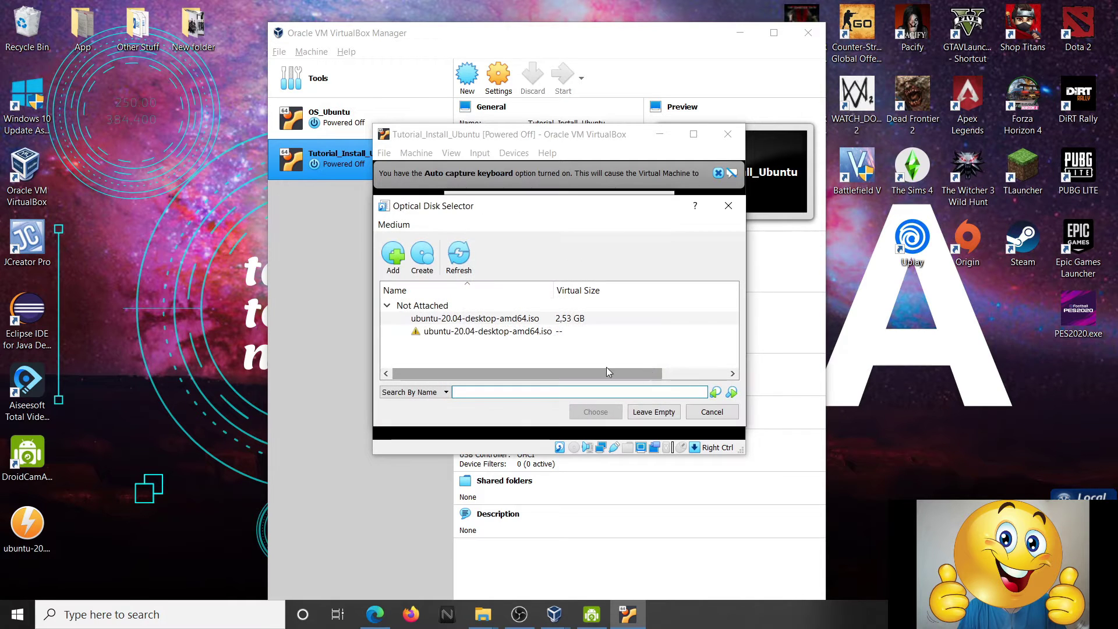
click(567, 332)
click(595, 412)
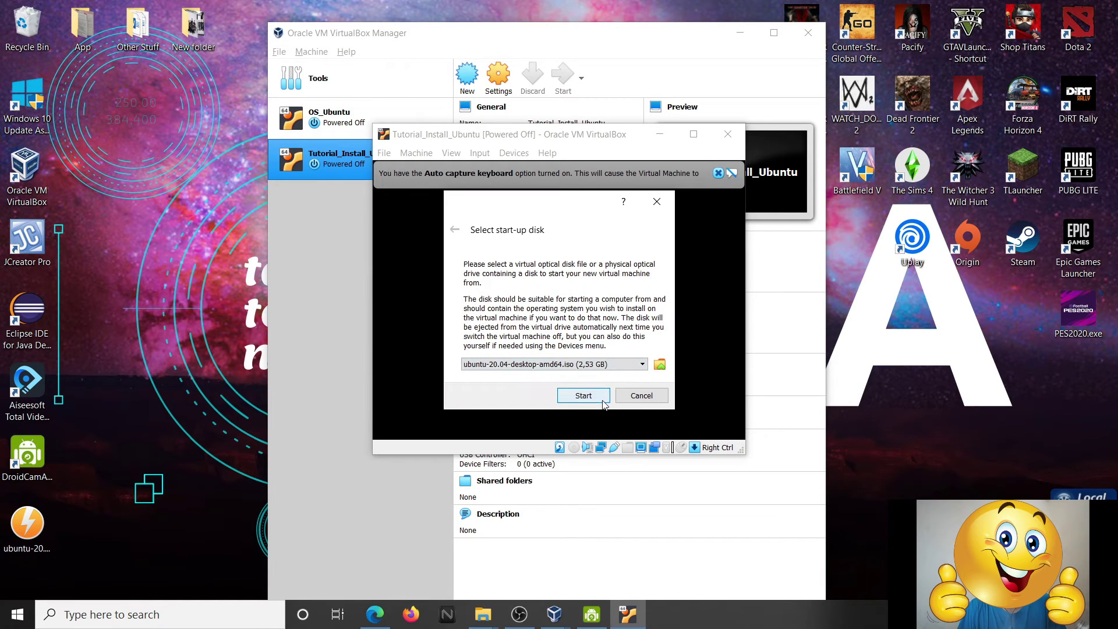
click(603, 401)
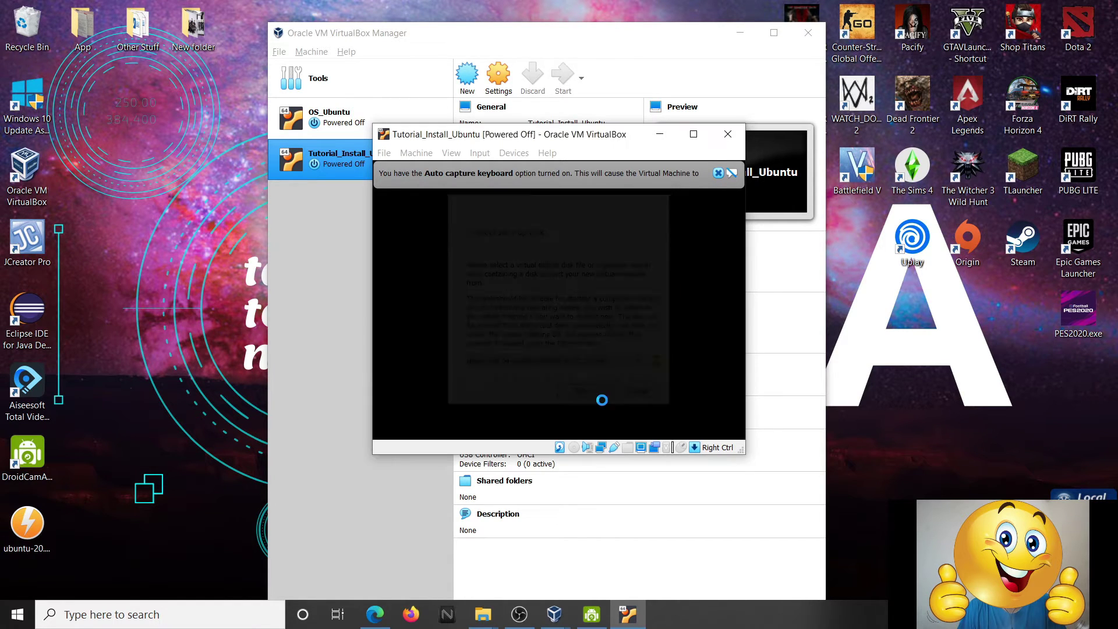
- Maximize the running virtual machine's window and dismiss the keyboard capture and mouse pointer integration notices
click(718, 173)
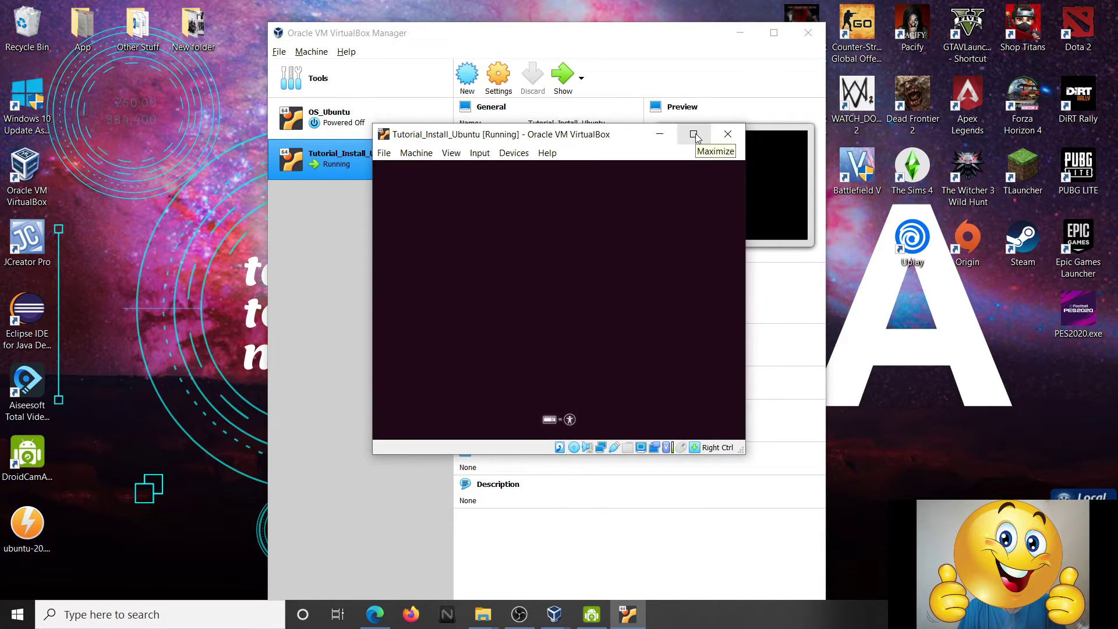
click(694, 135)
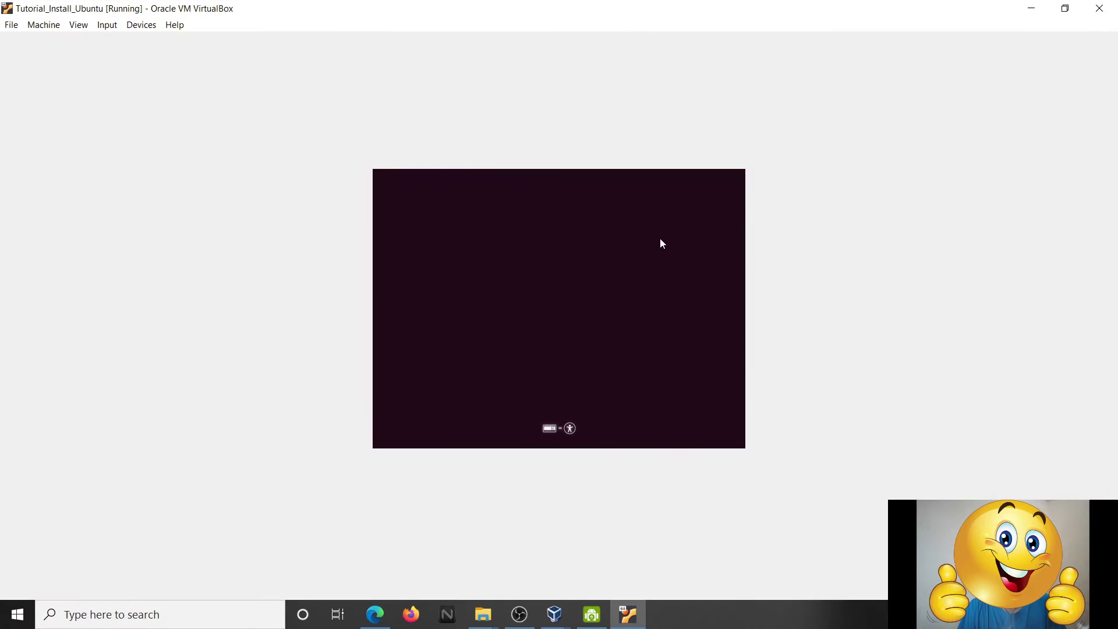
click(76, 25)
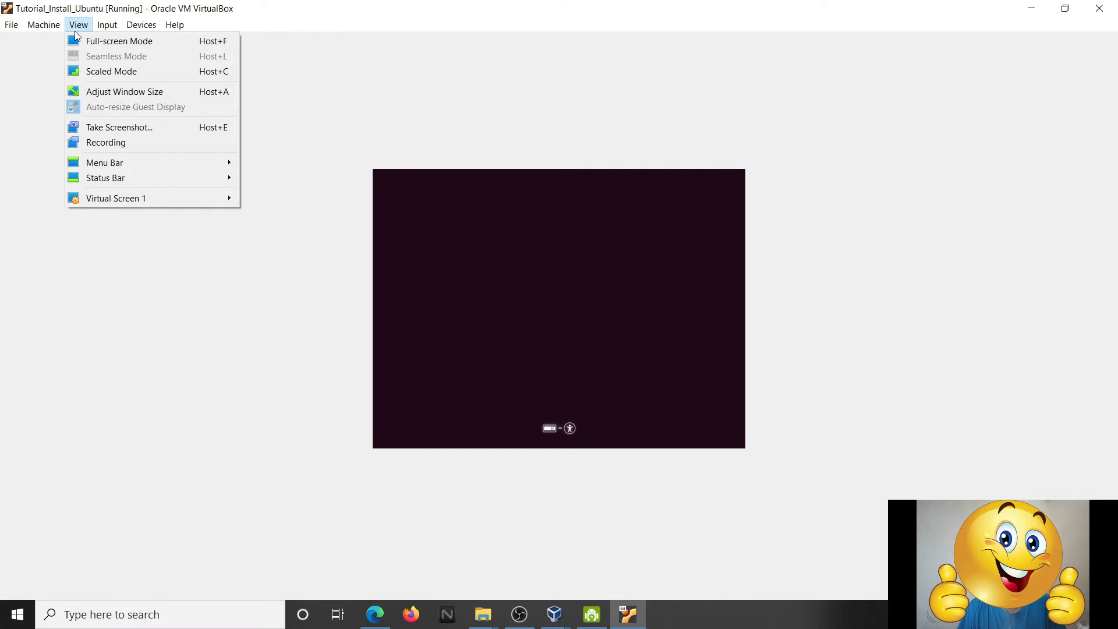
click(407, 170)
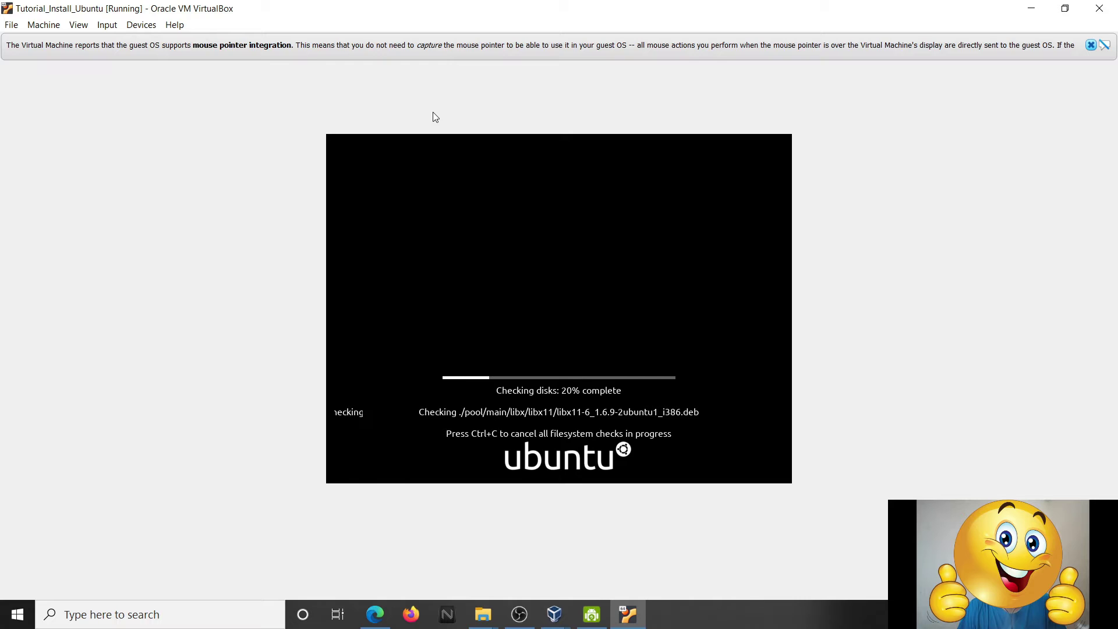
click(1087, 47)
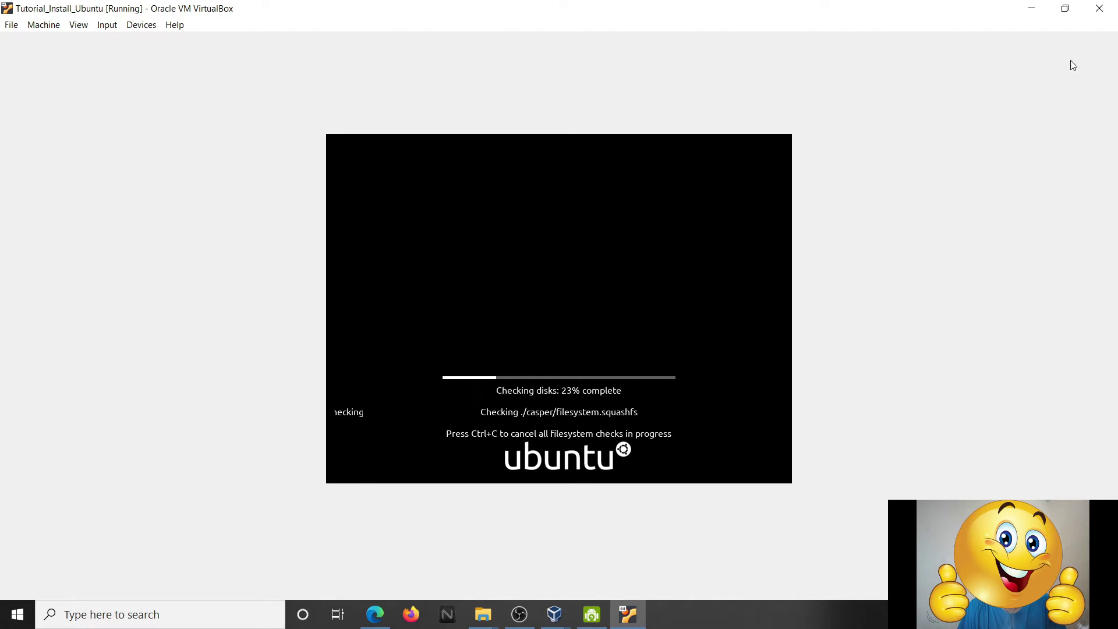
click(34, 29)
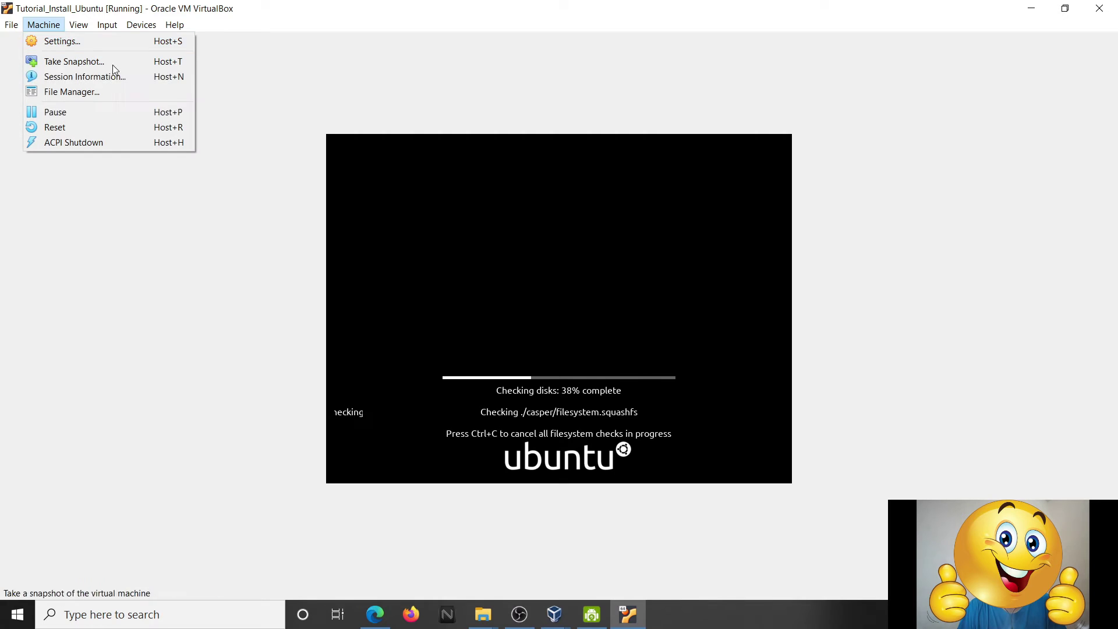
mouse_move(107, 25)
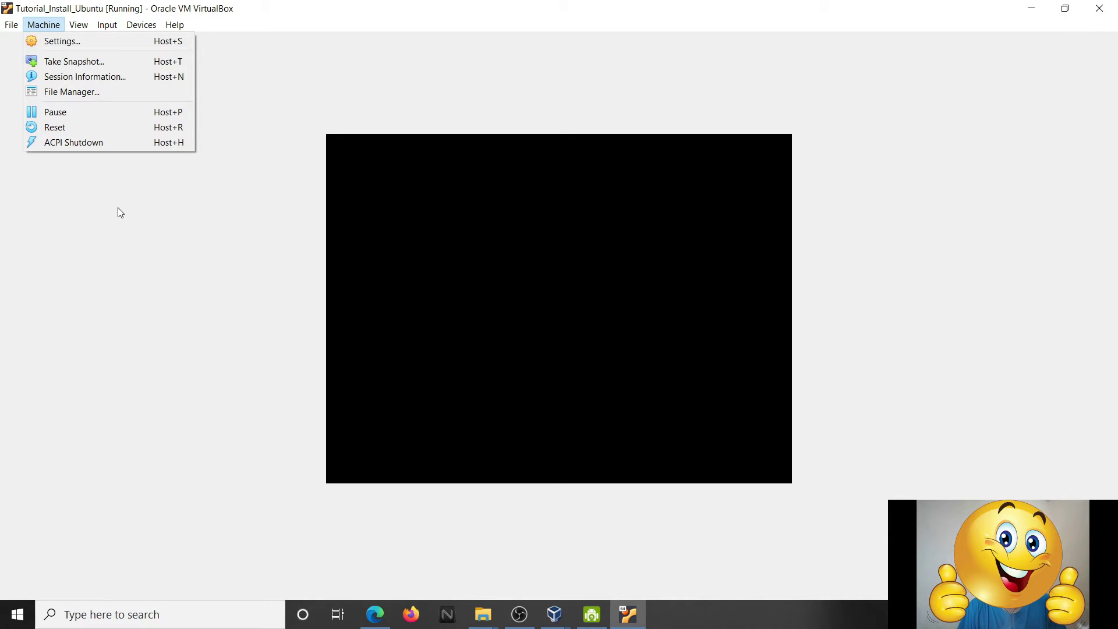
click(440, 121)
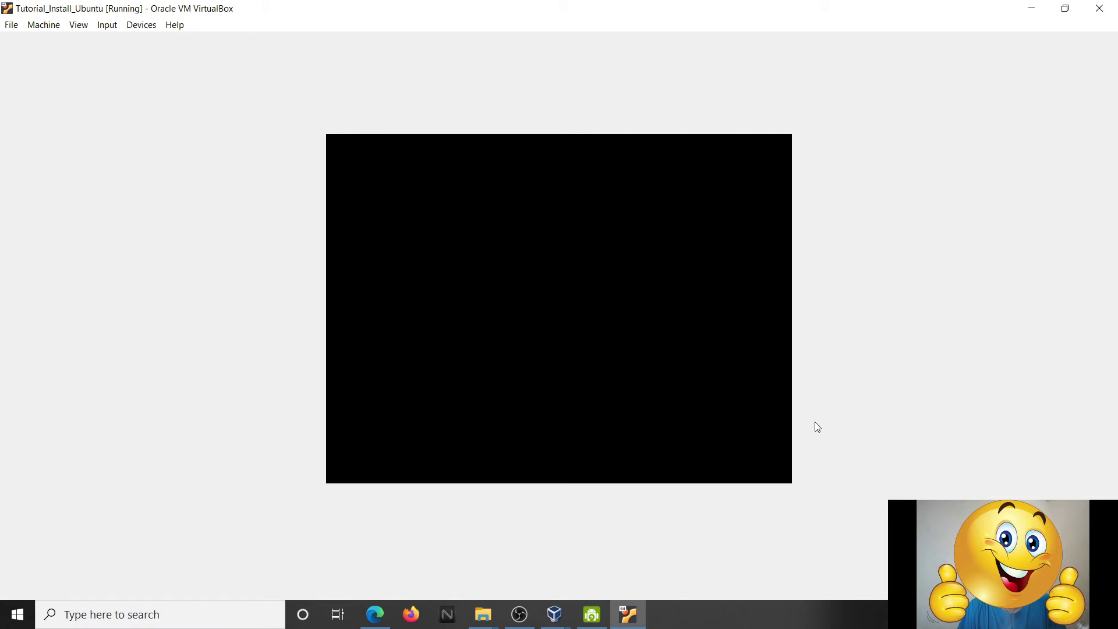
- Check the host computer's Wi-Fi connection in the list of available networks
click(1030, 614)
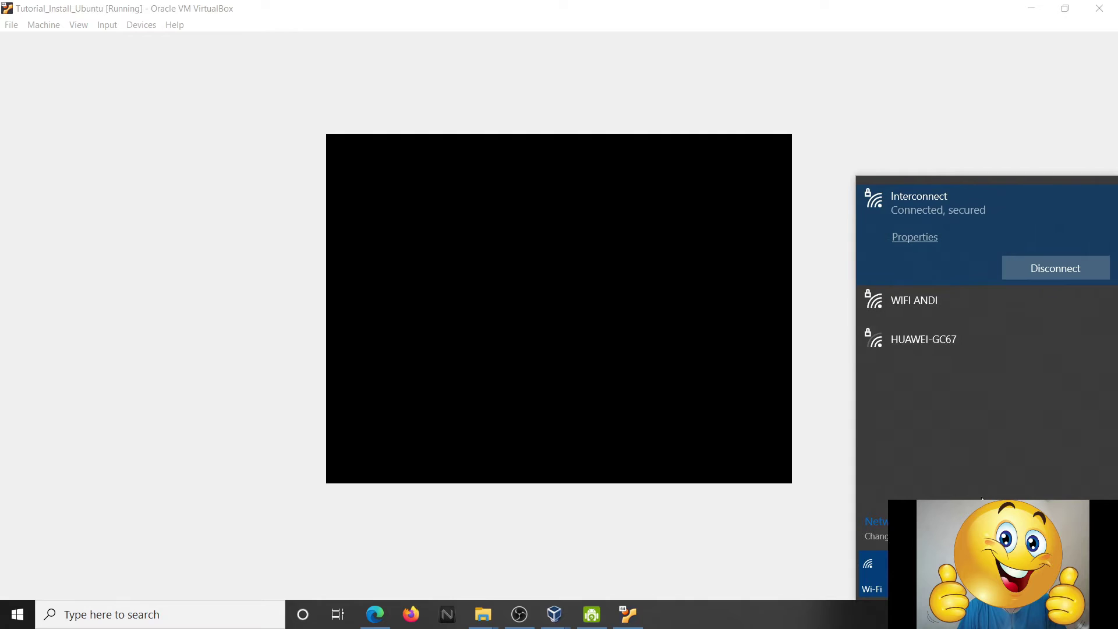
click(808, 532)
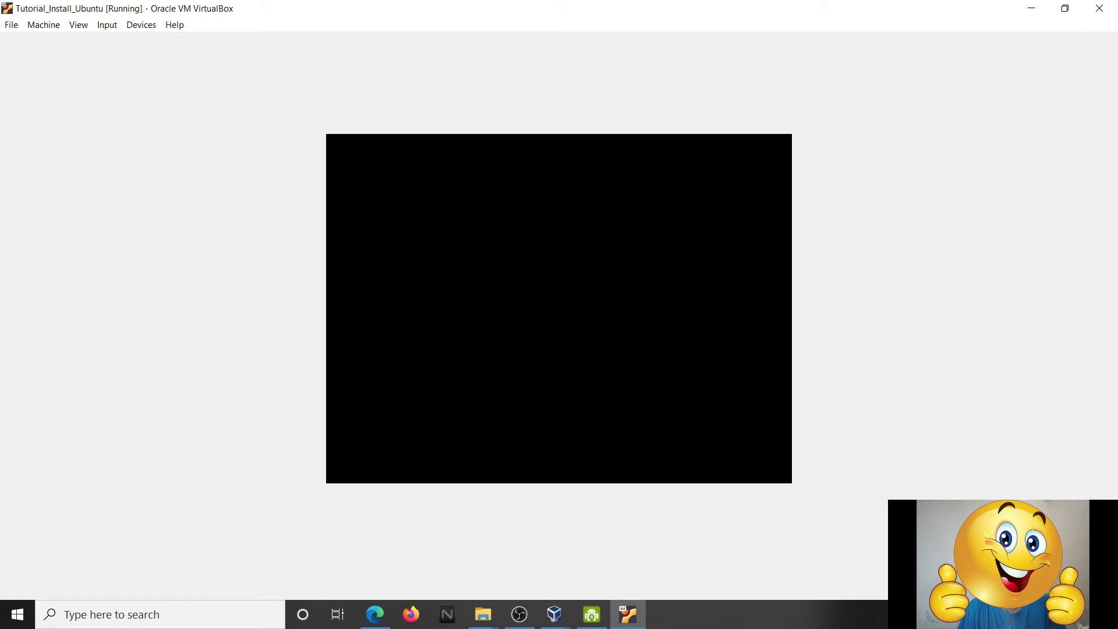
click(1034, 615)
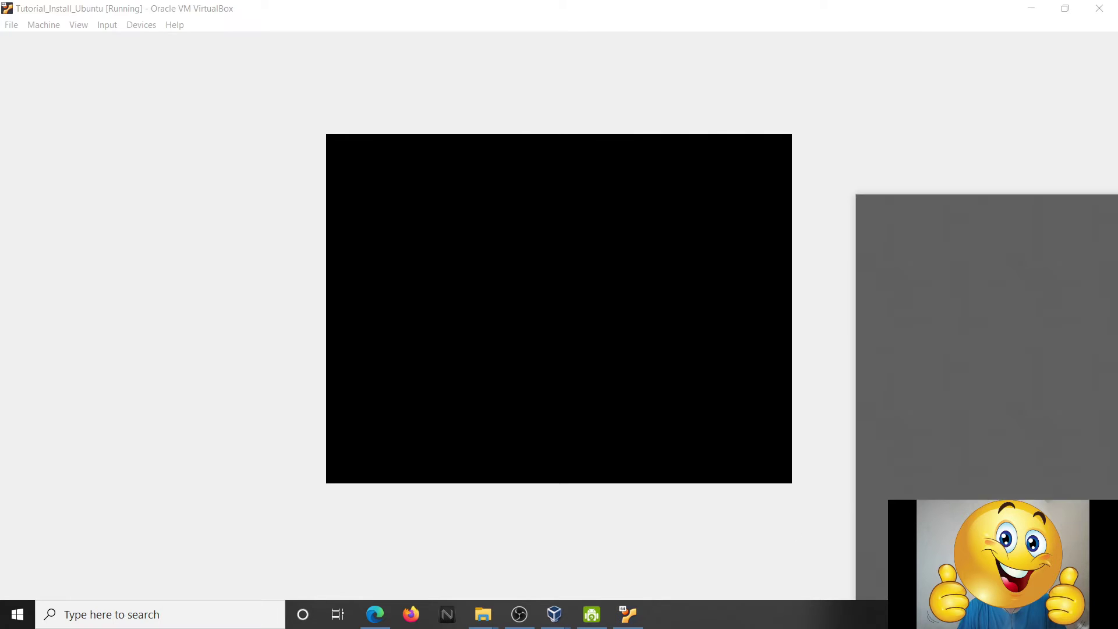
click(795, 533)
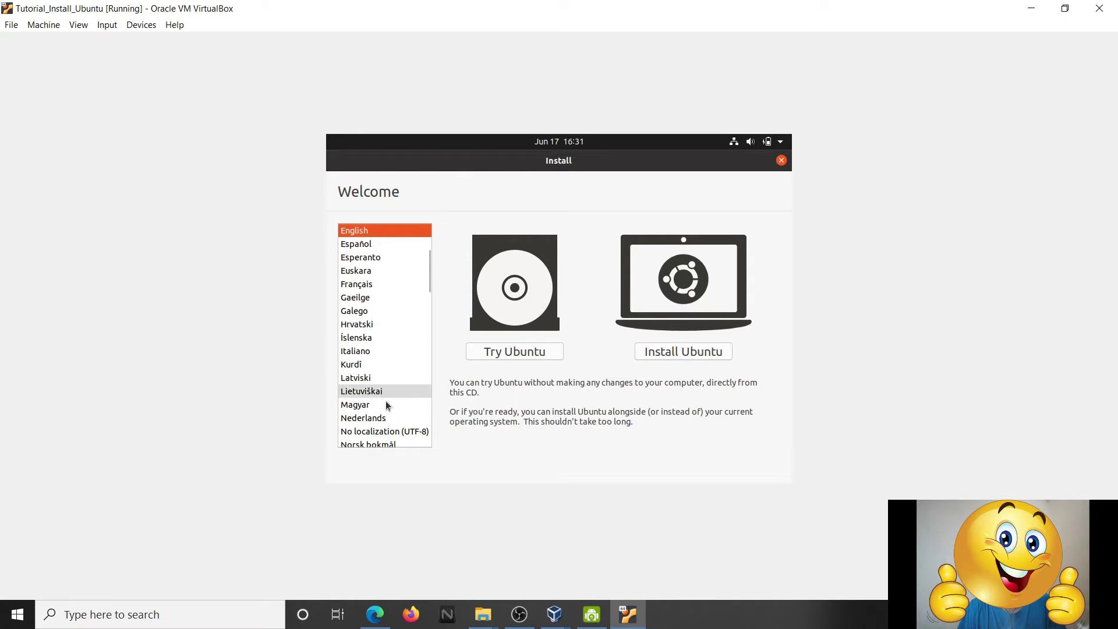
- Start the Ubuntu installation with English as the installer language
scroll(406, 419, up, 3)
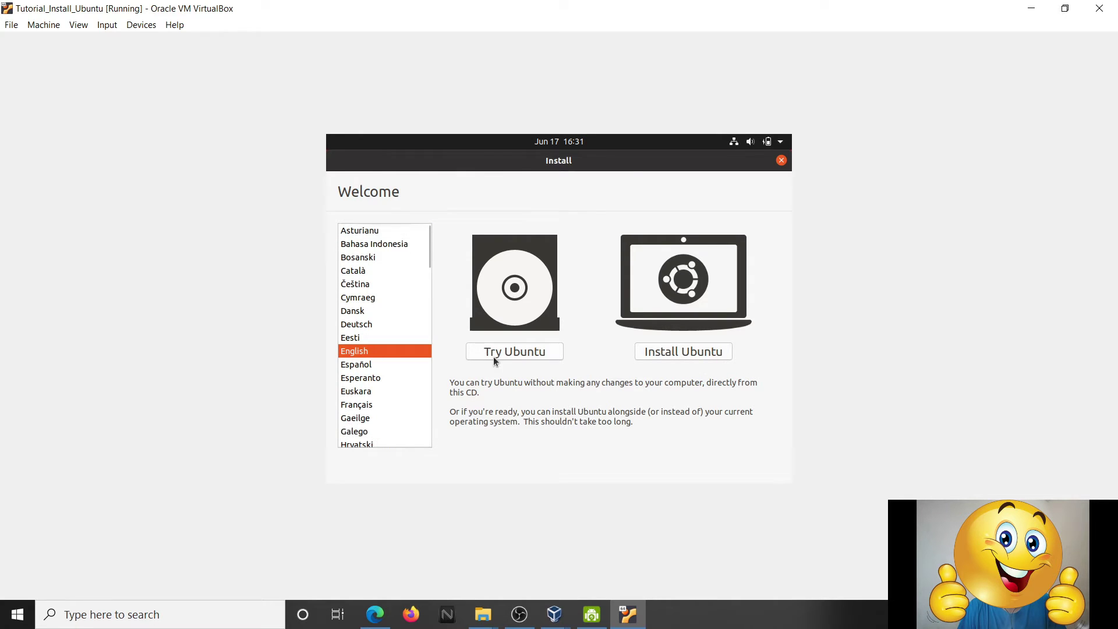
click(675, 352)
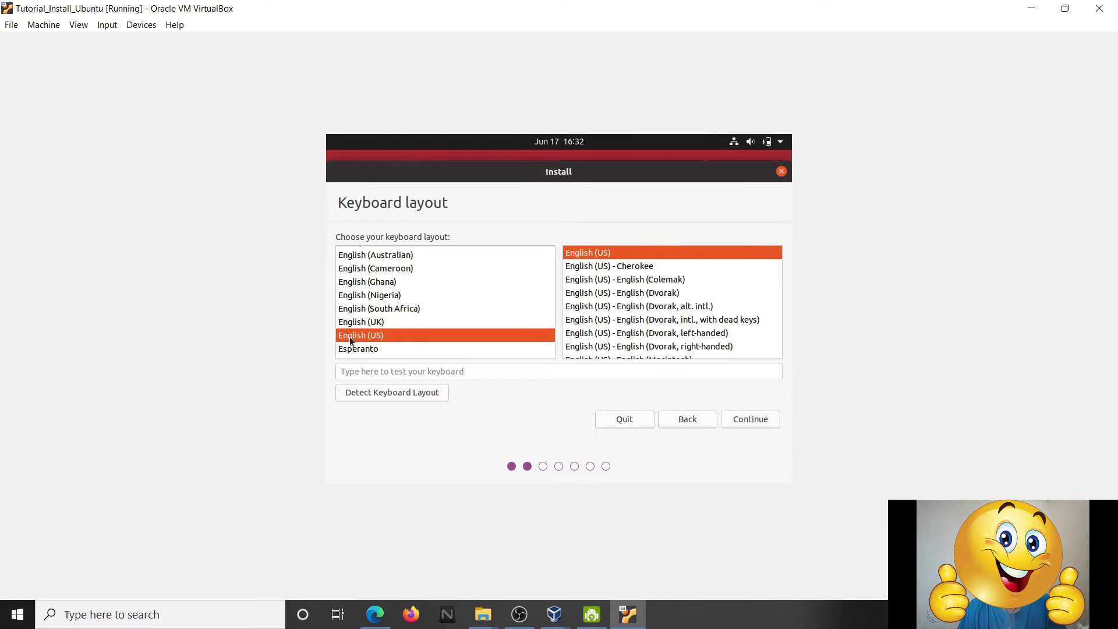
- Accept the English (US) keyboard layout and continue with Normal installation, leaving third-party software unselected
scroll(421, 321, up, 2)
scroll(420, 319, down, 4)
scroll(420, 321, up, 2)
scroll(420, 322, down, 10)
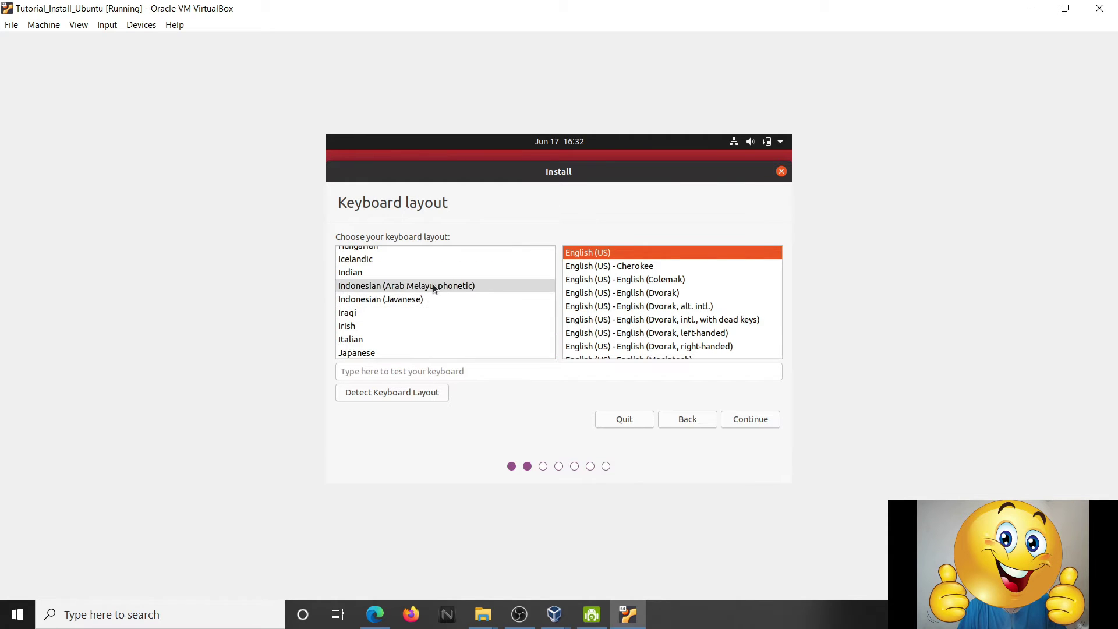
scroll(431, 319, up, 3)
scroll(431, 321, up, 6)
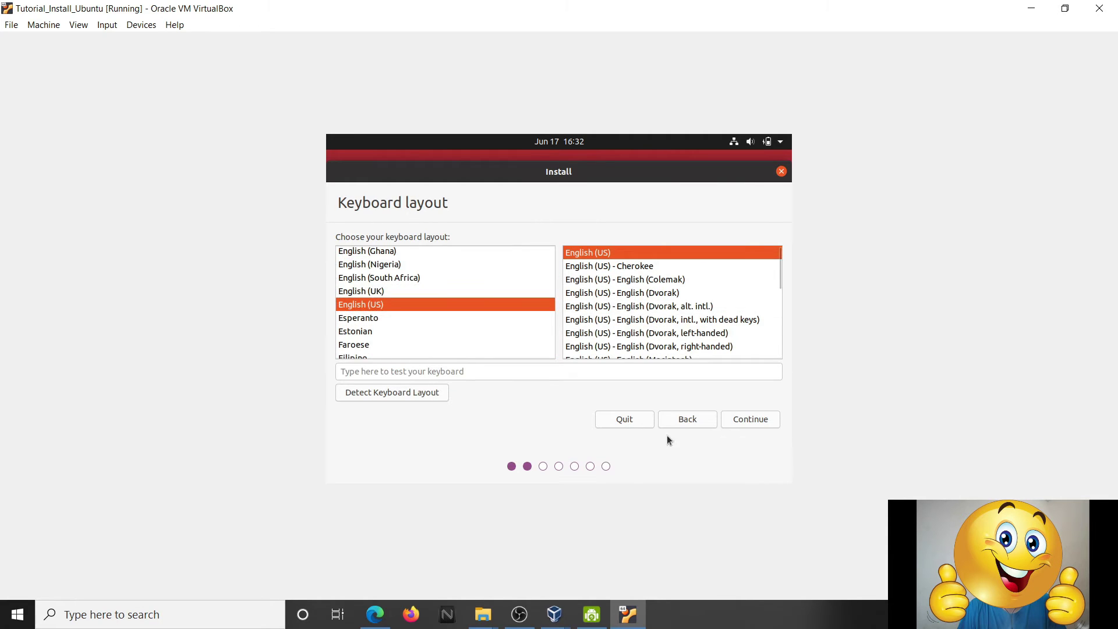
click(742, 420)
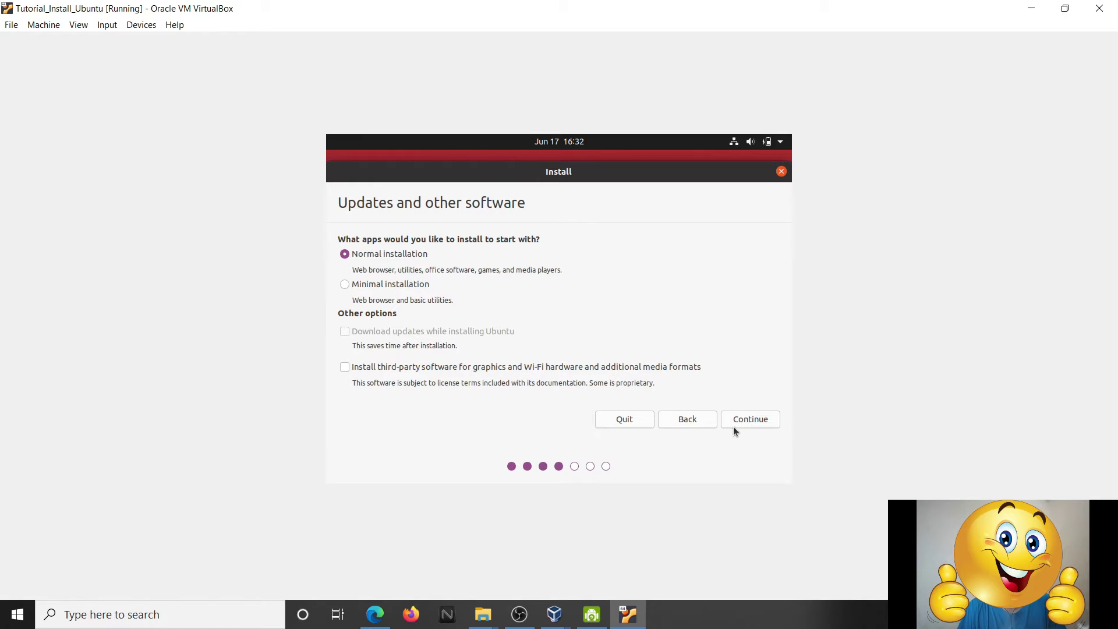
click(762, 419)
click(603, 623)
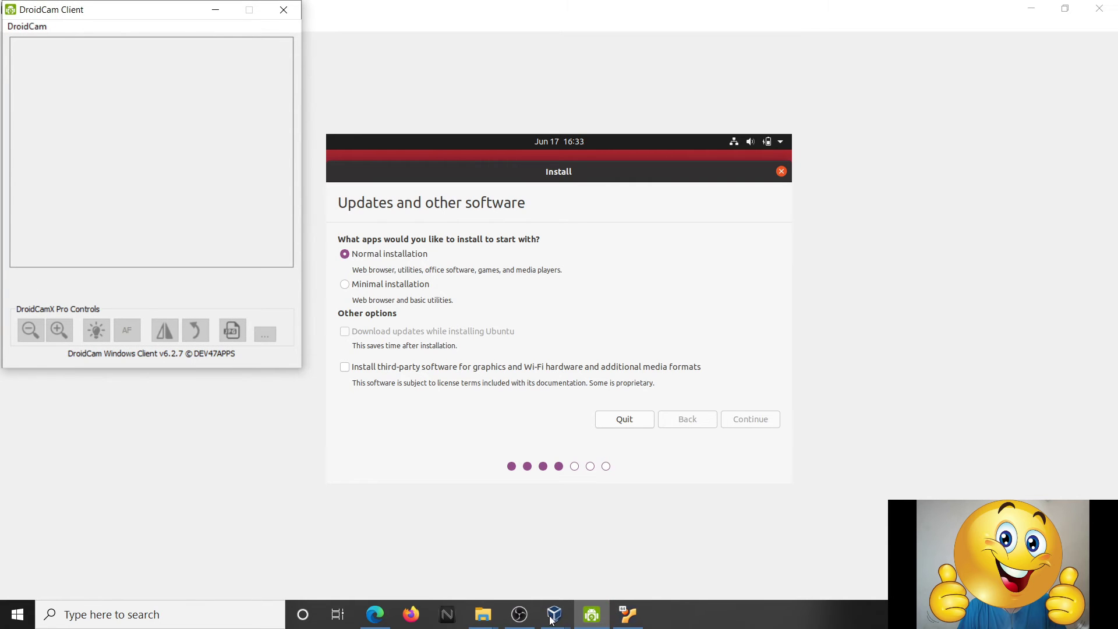
click(519, 614)
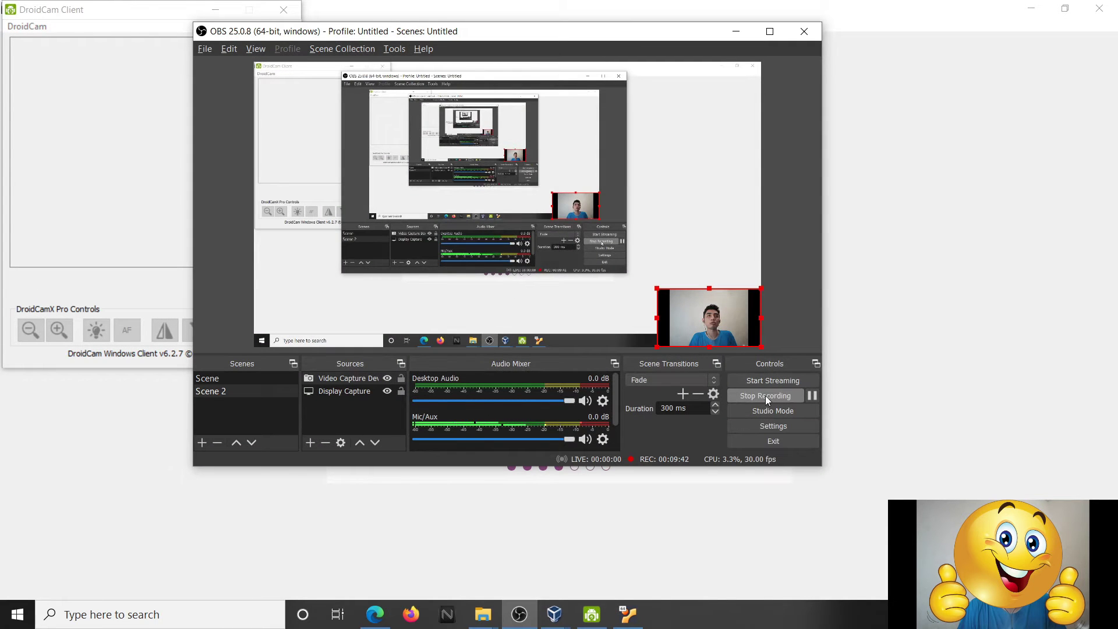
click(765, 395)
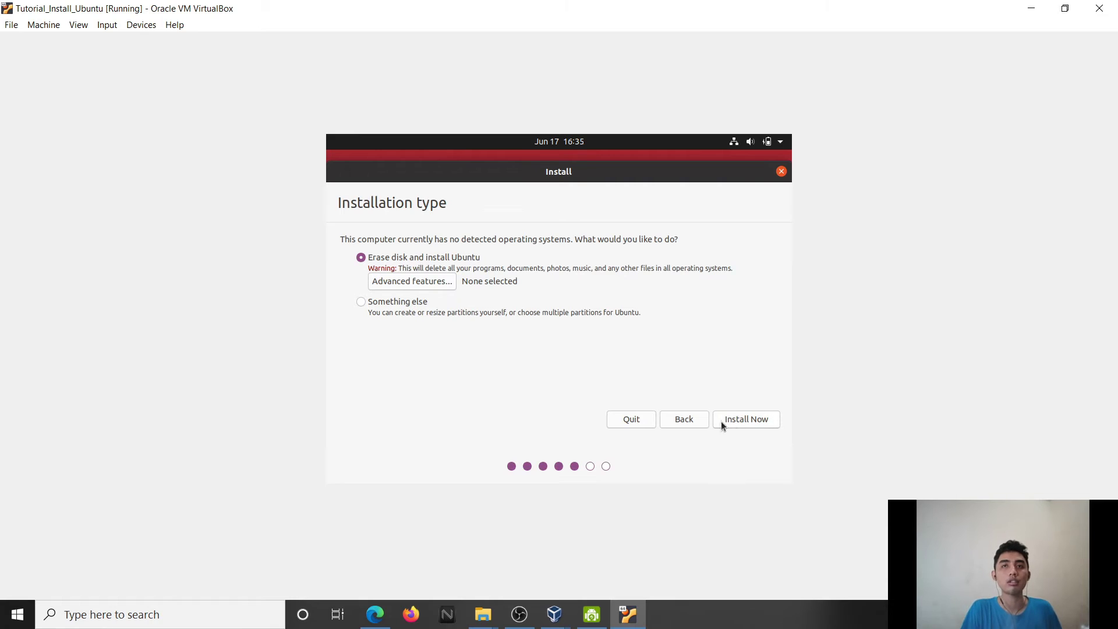
- Install Ubuntu with the Erase disk and install Ubuntu option and confirm writing the changes to the disks
click(750, 421)
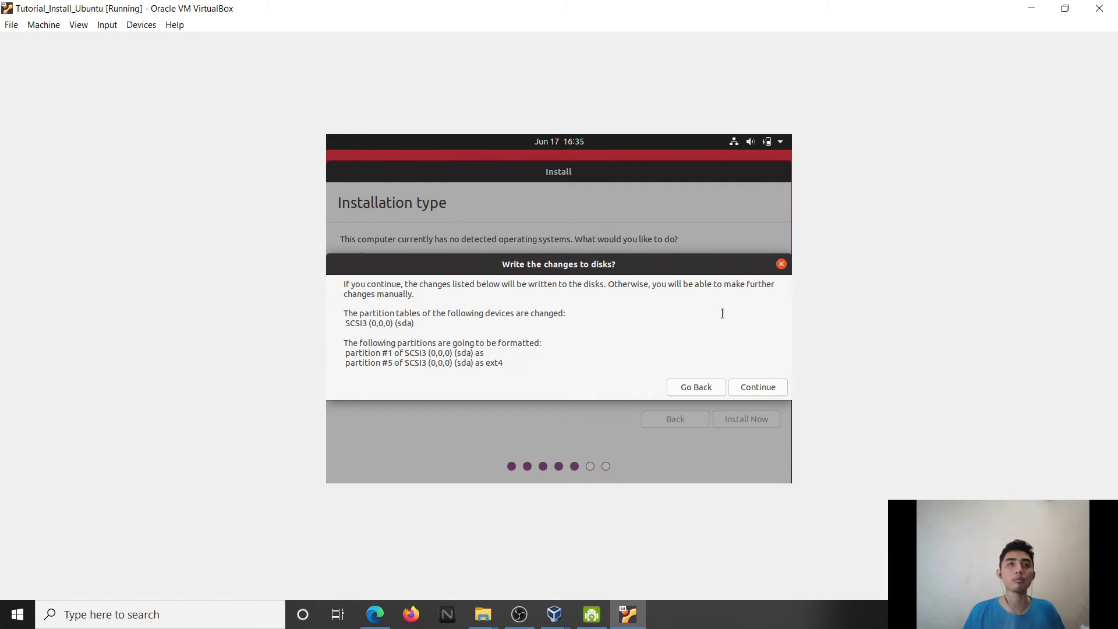
click(753, 386)
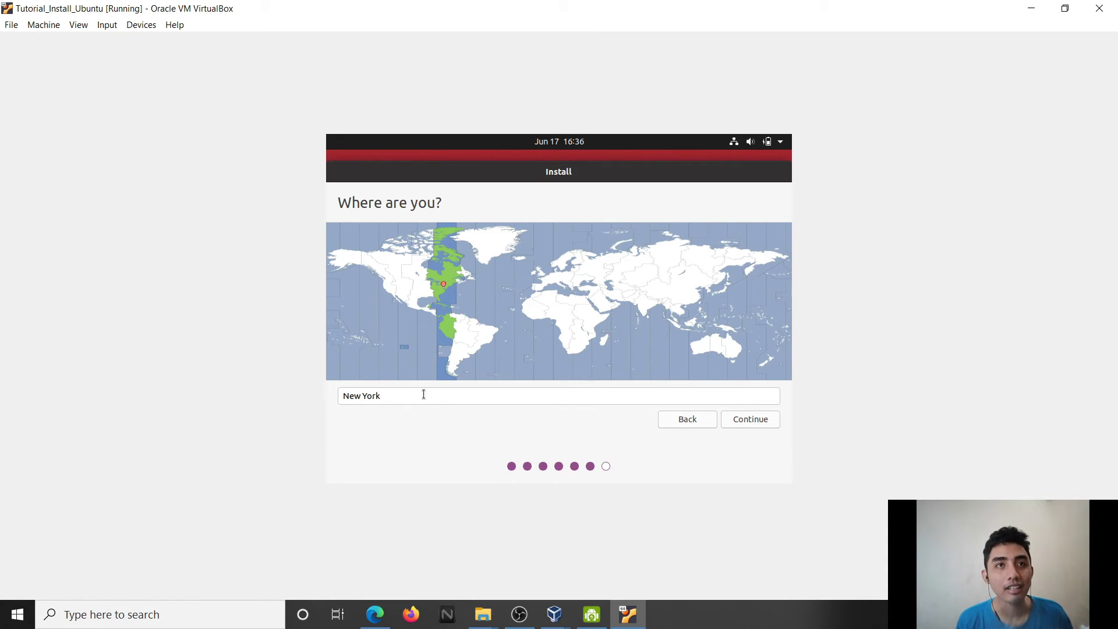
- Set the installation's location to Jakarta on the time zone map and continue
drag(436, 394, 219, 399)
click(568, 323)
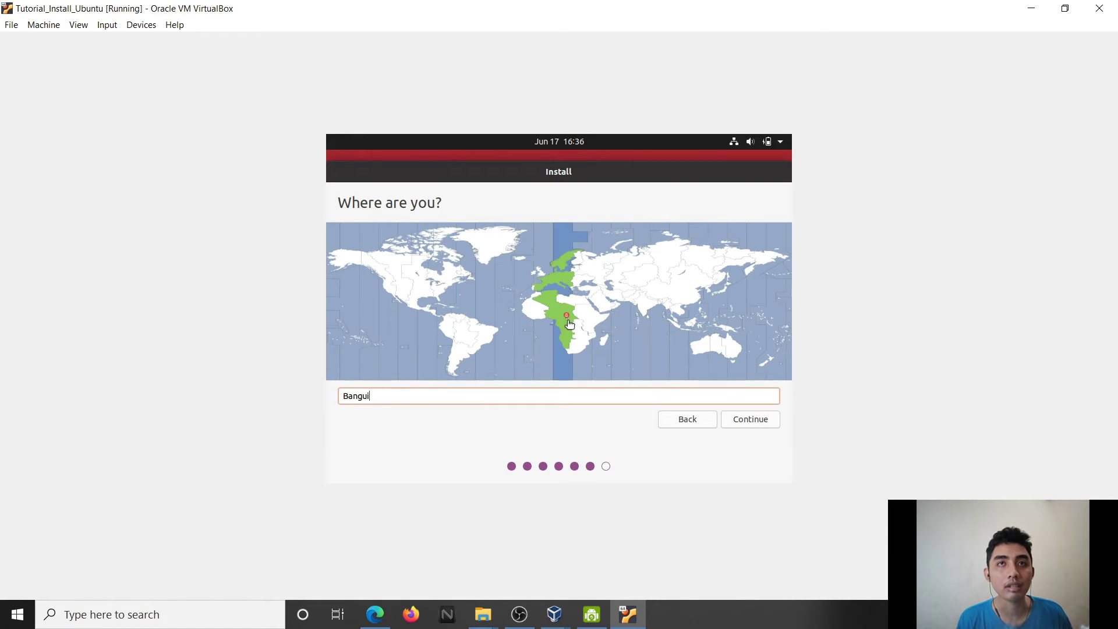
click(689, 324)
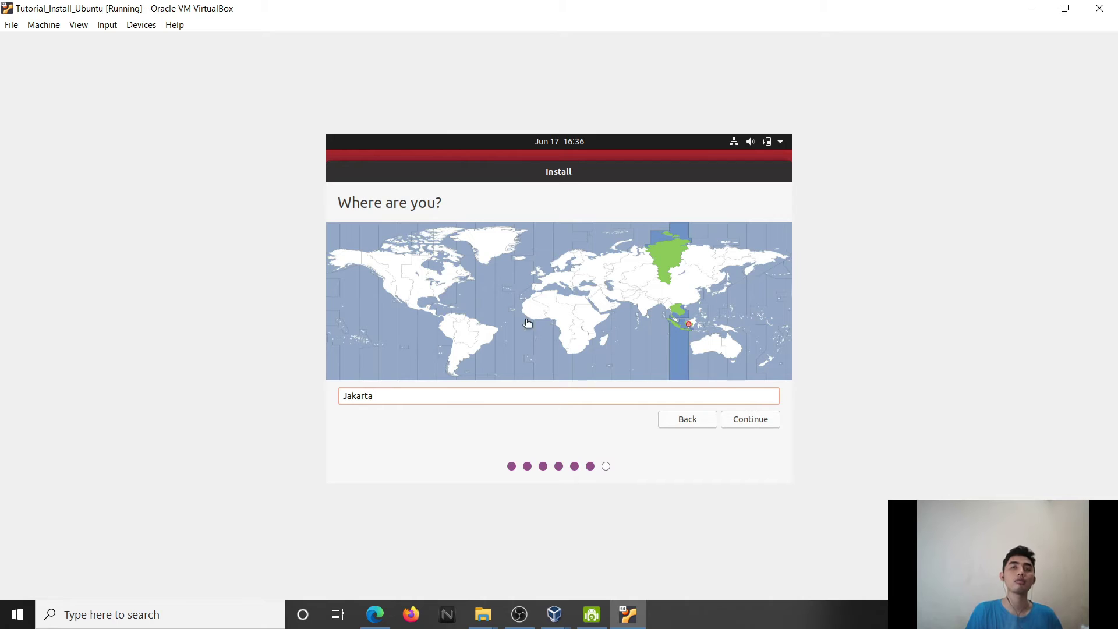
click(752, 423)
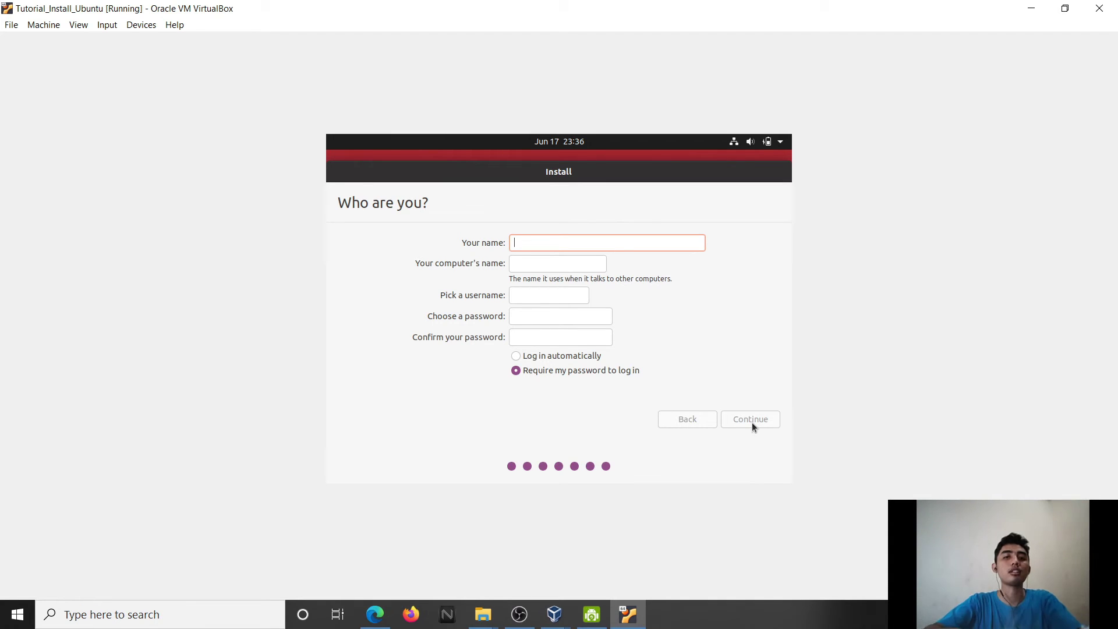
- Create the user account by entering the user's name and a confirmed password, require the password to log in, and continue
text(Dika)
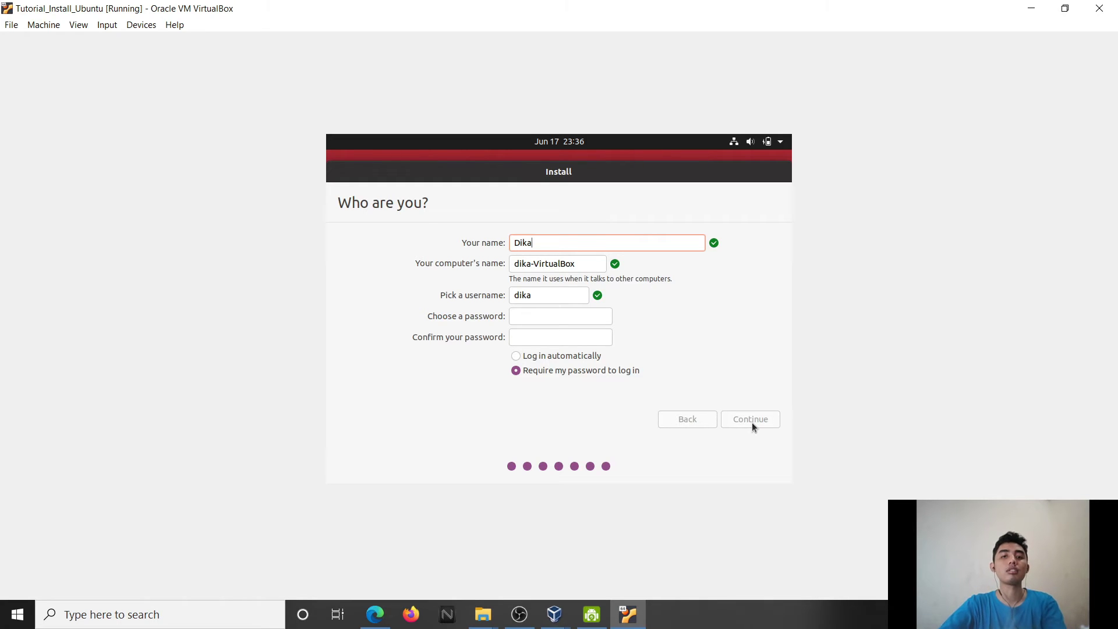
text(Tutor)
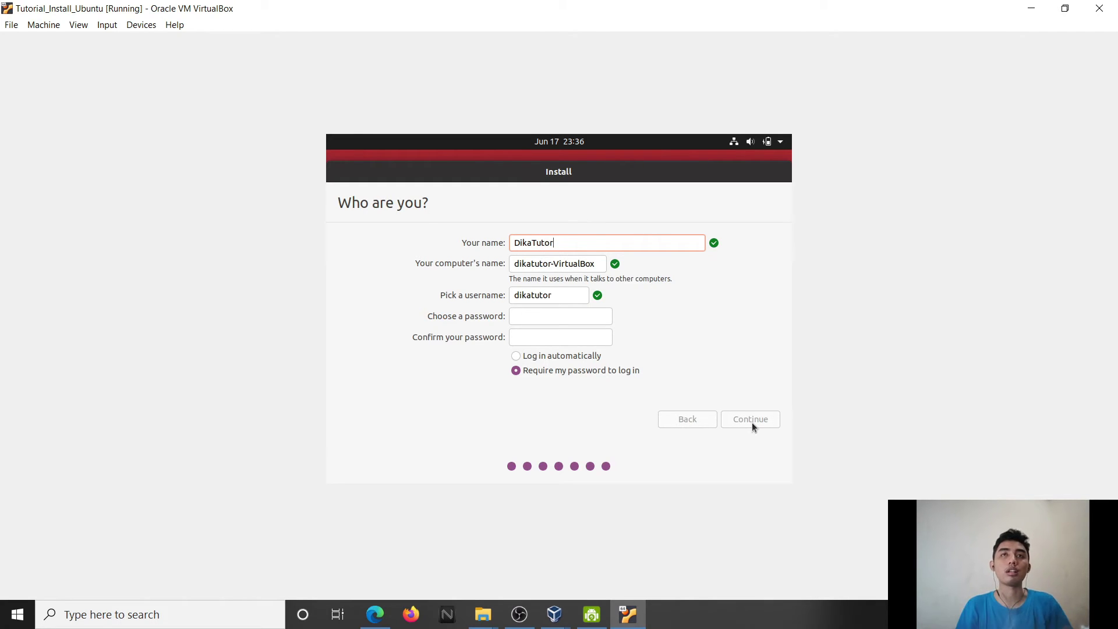
click(583, 319)
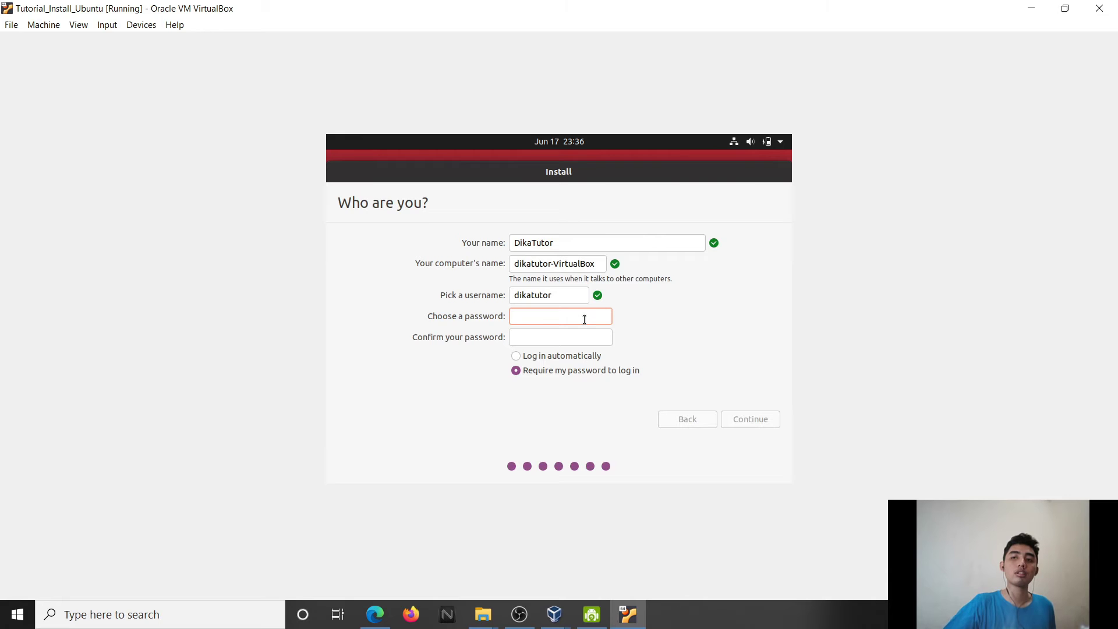
key(Tab)
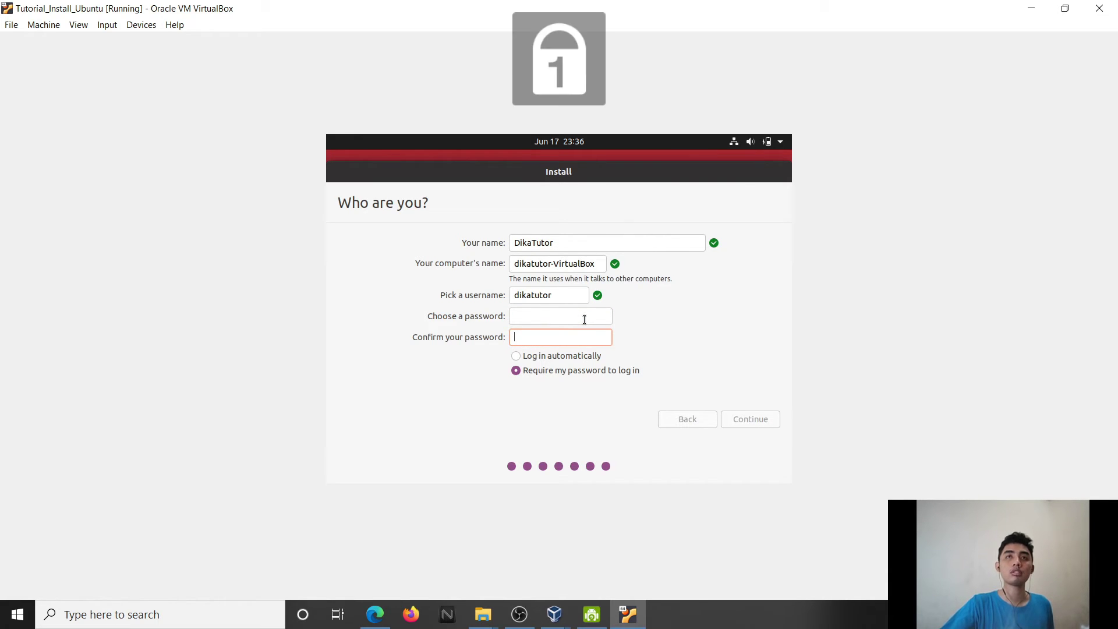
text(***)
click(583, 319)
text(***)
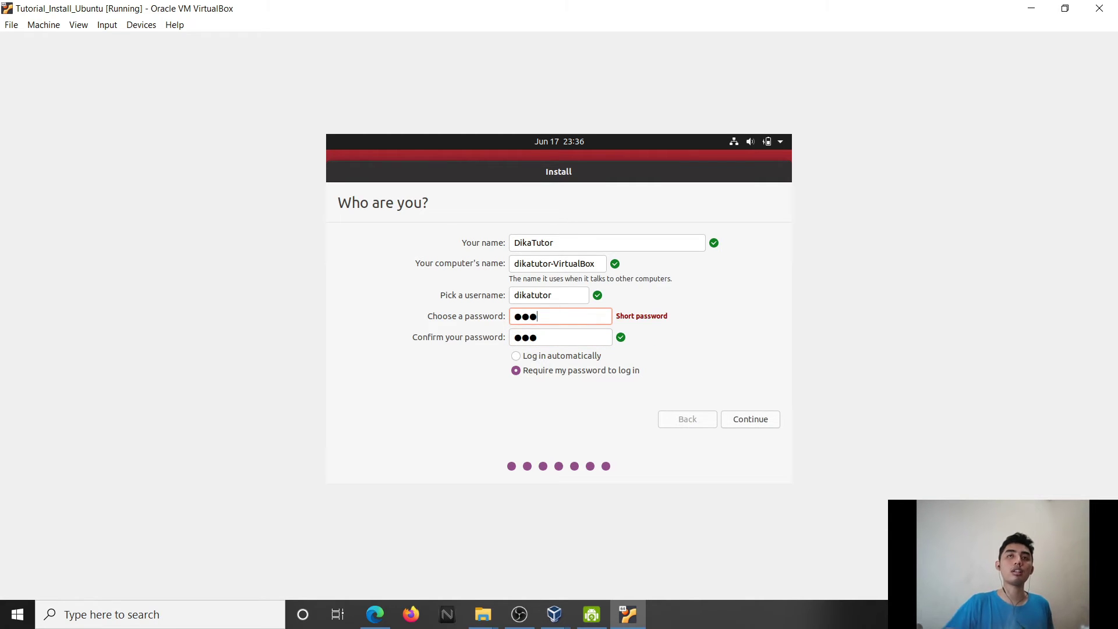
click(594, 356)
click(569, 370)
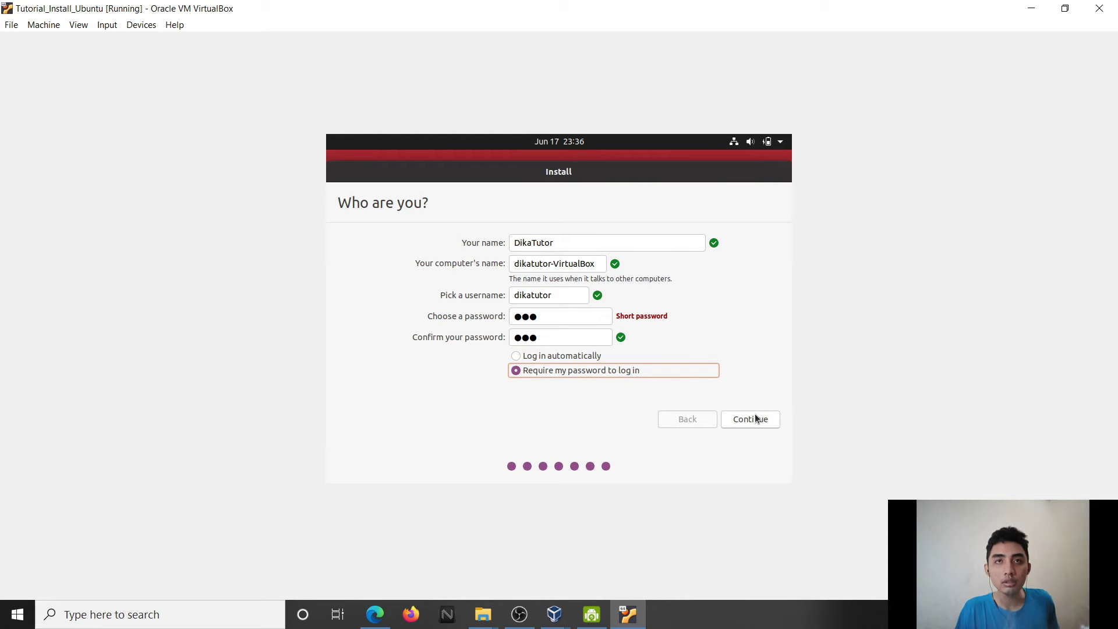
click(772, 419)
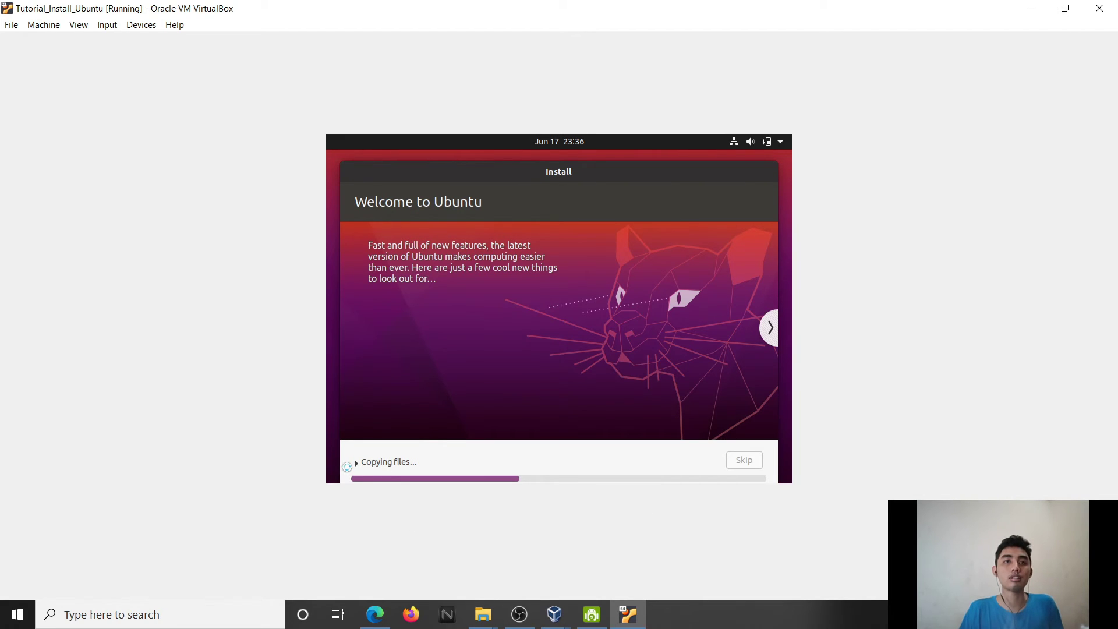
click(379, 462)
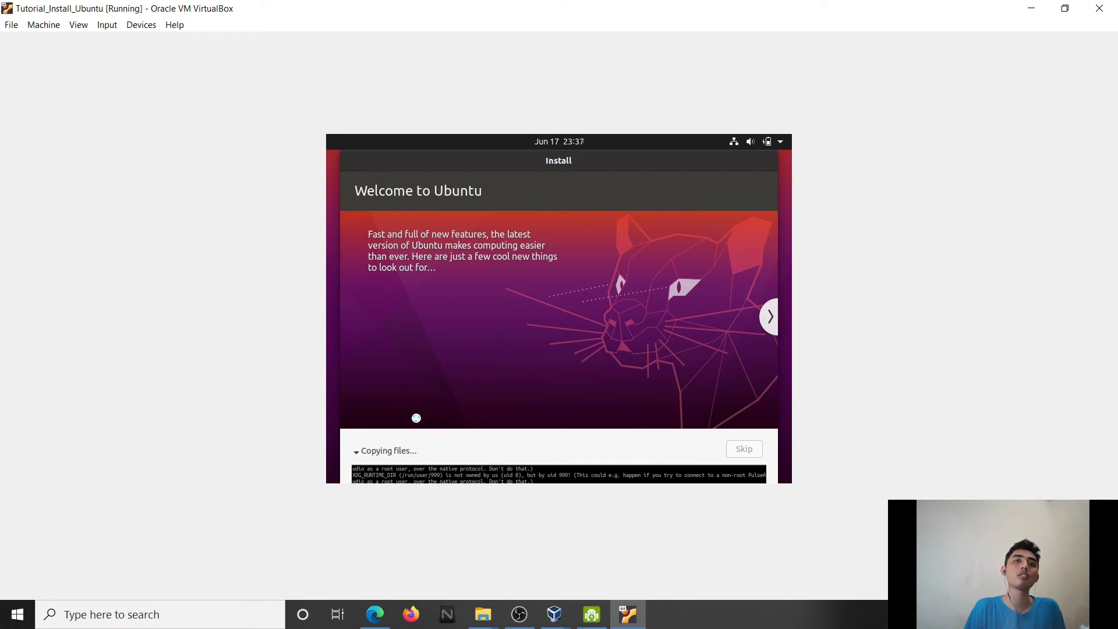
click(398, 452)
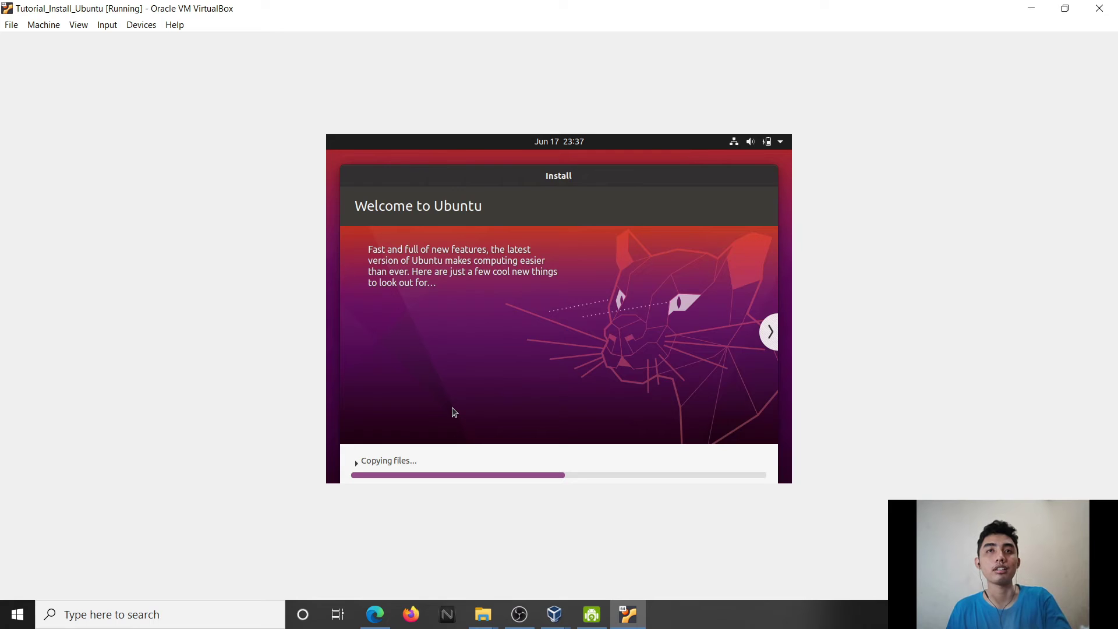
key(alt+Tab)
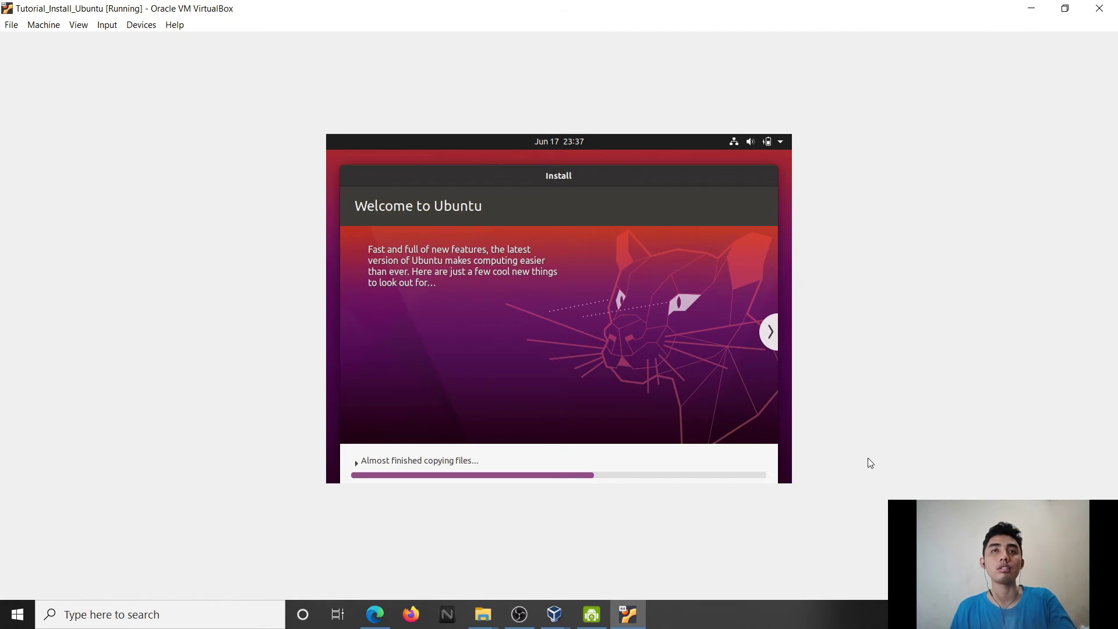
key(super+d)
key(alt+Tab)
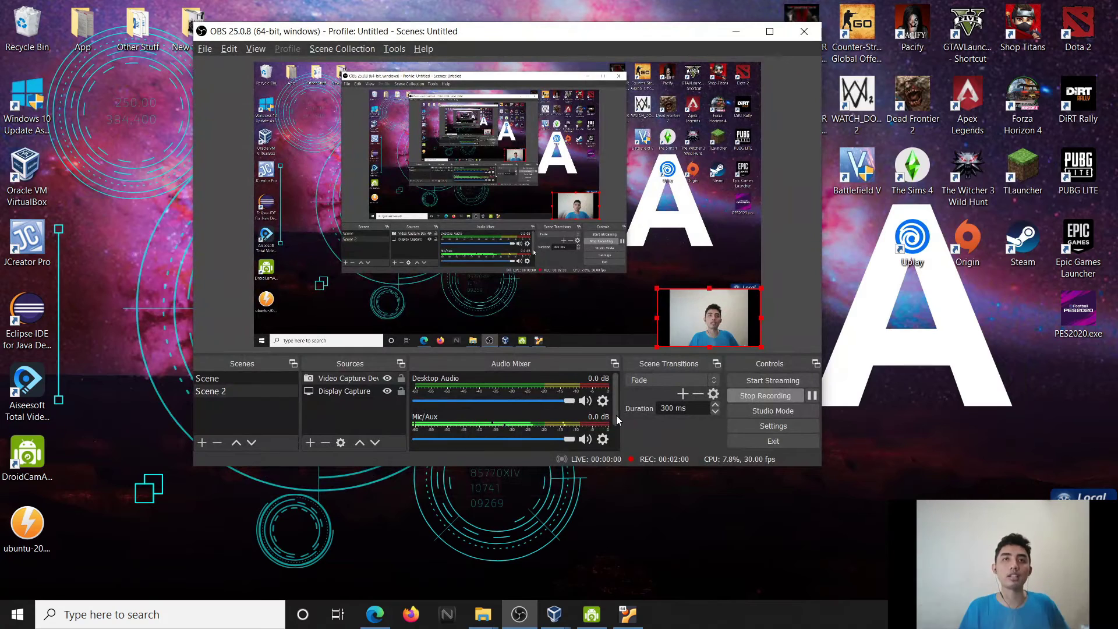
click(736, 32)
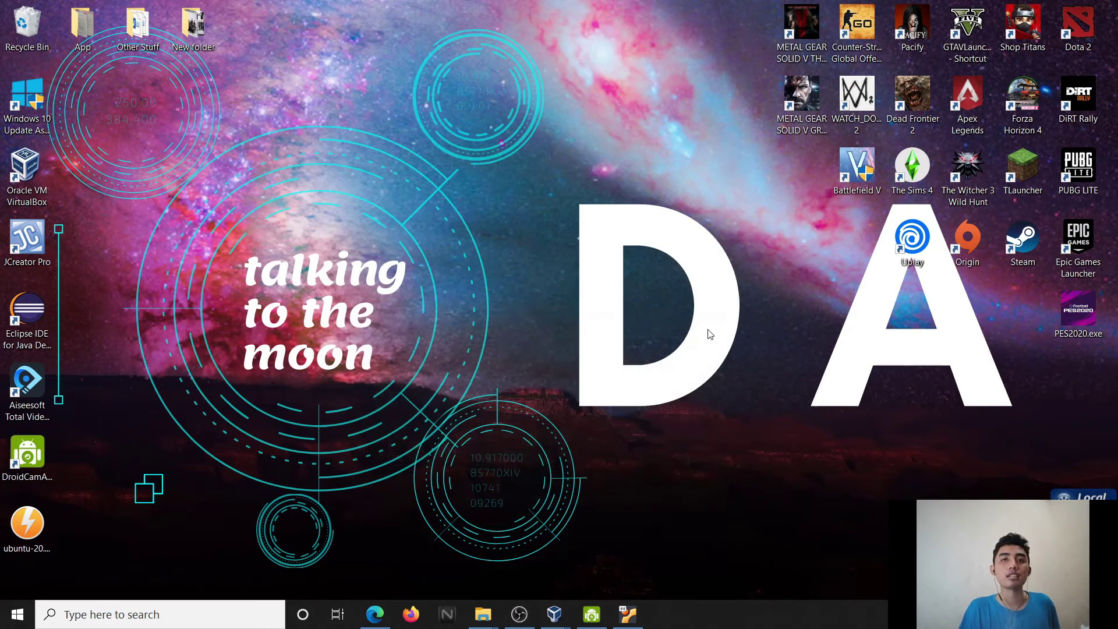
key(alt+Tab)
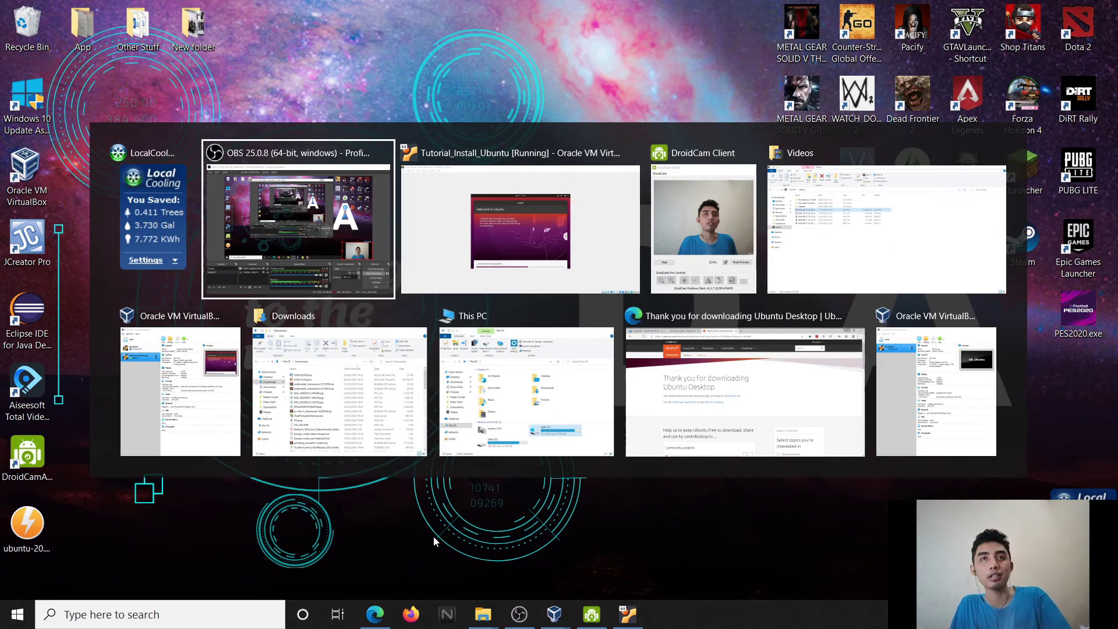
key(alt+Tab)
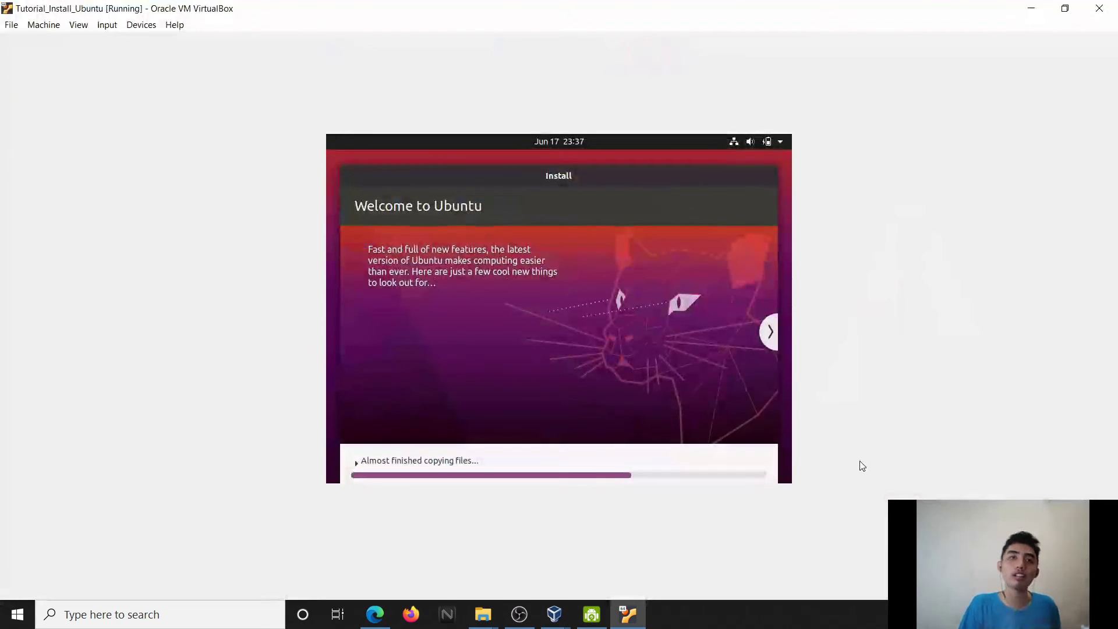
- Expand the installation details, browse the feature slides, and skip retrieving the remaining files
click(438, 461)
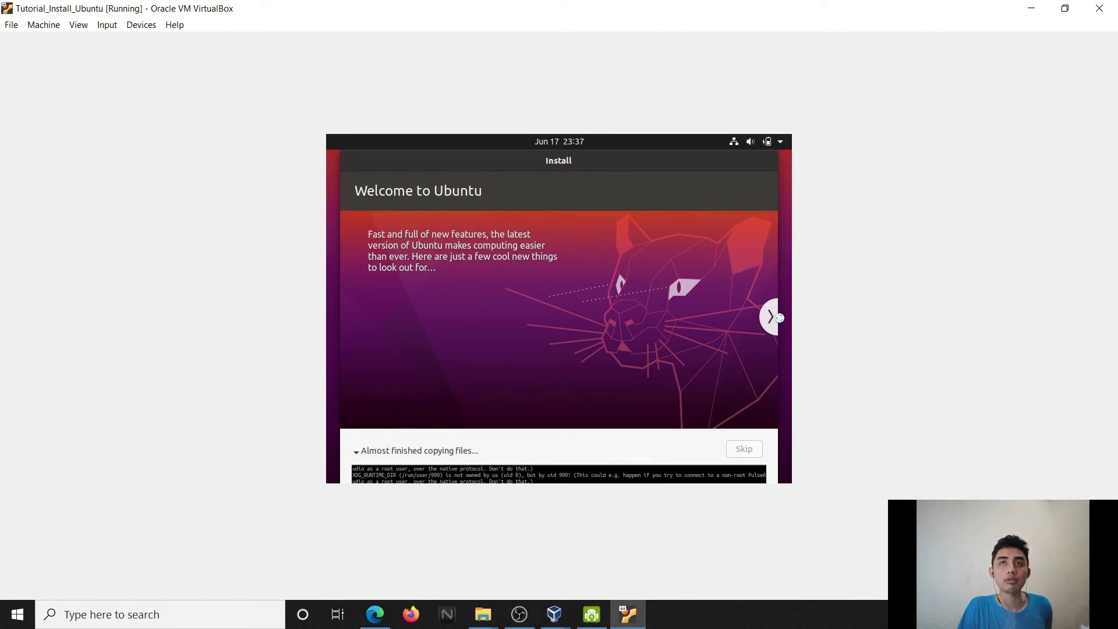
click(771, 318)
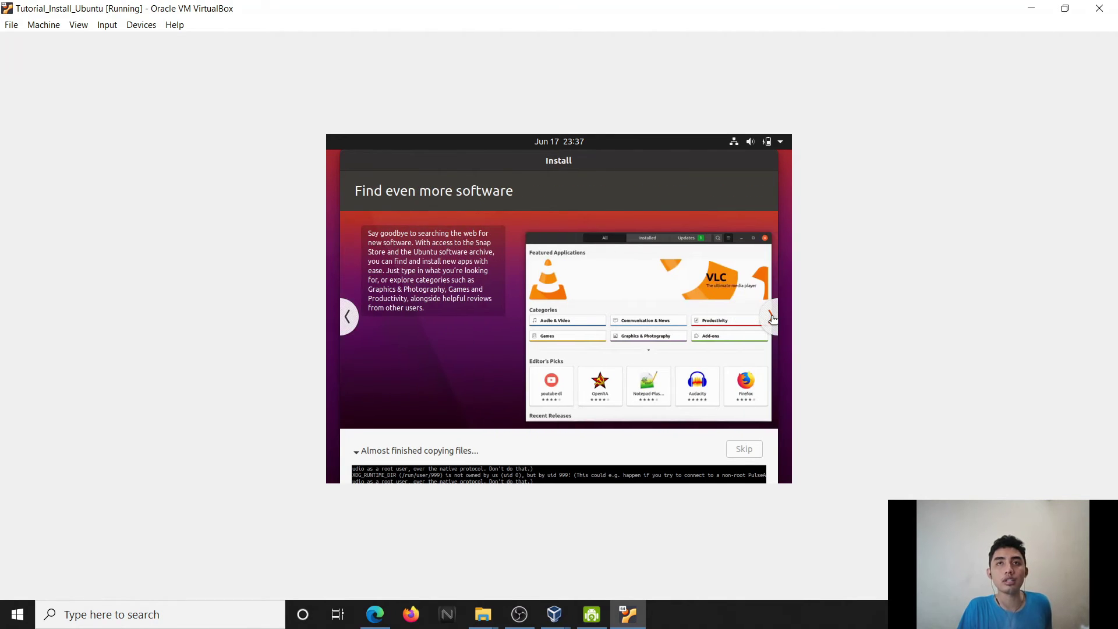
click(772, 318)
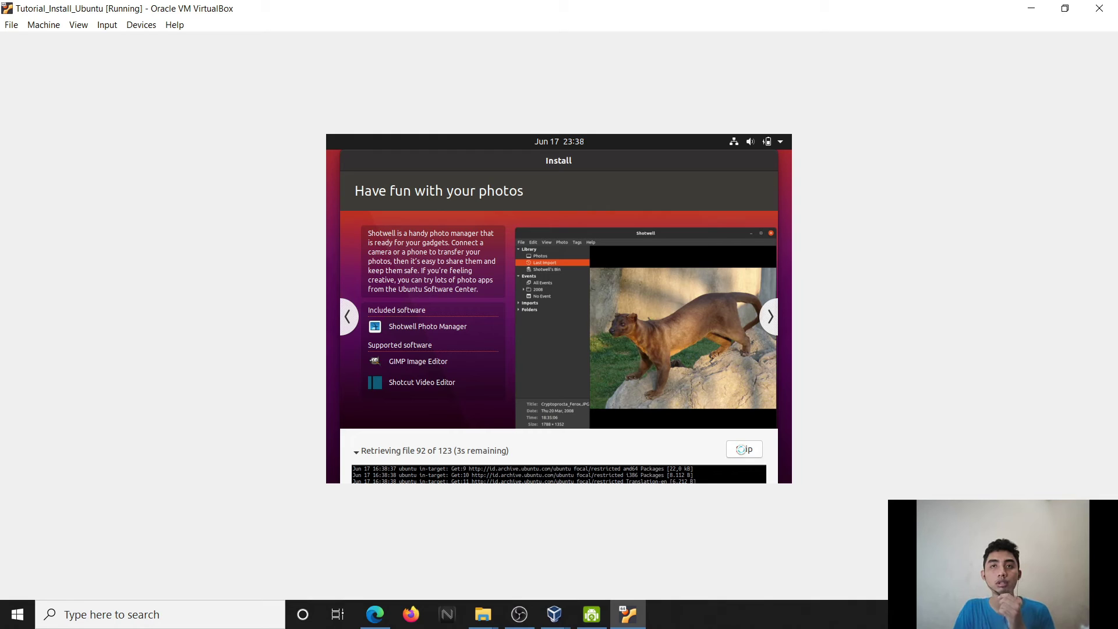
click(740, 449)
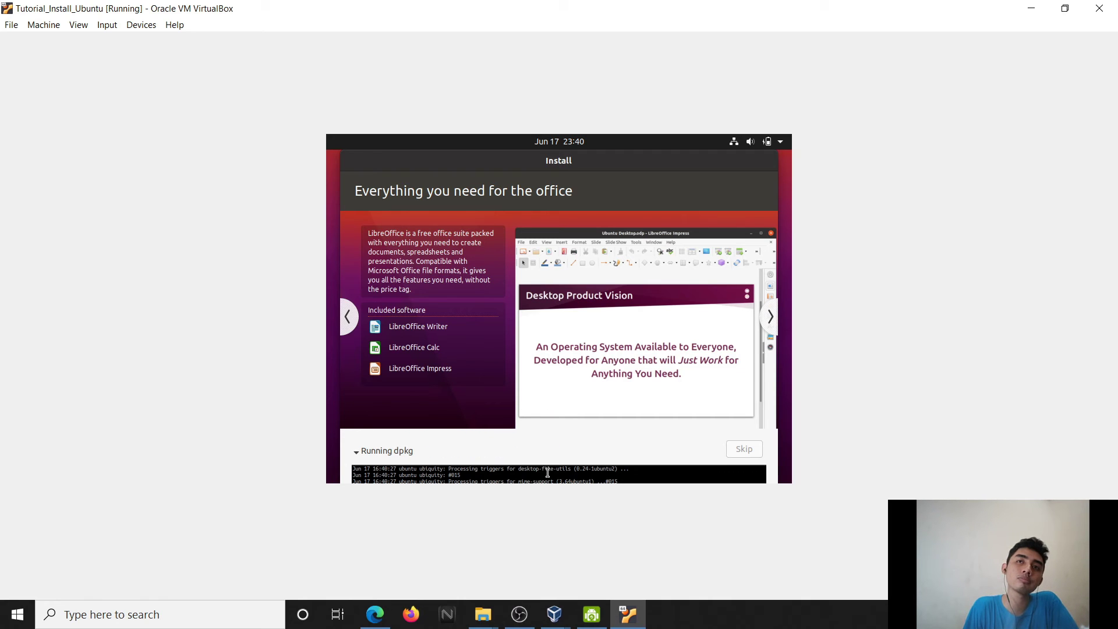
- Examine the dpkg messages in the installation log while the installation is running
click(391, 453)
click(391, 457)
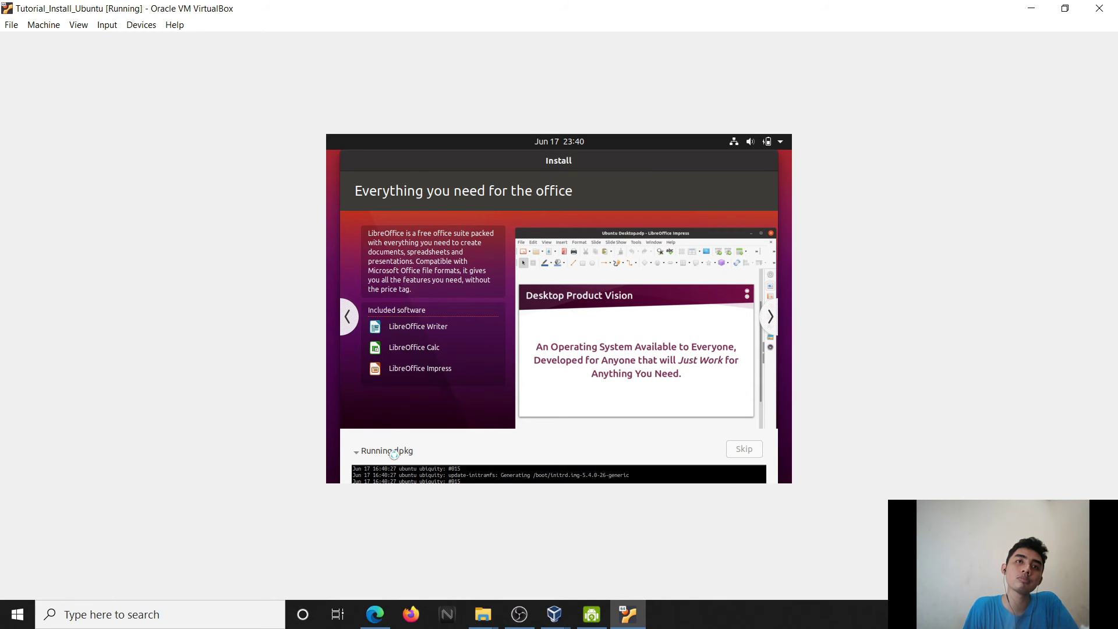
drag(464, 474, 509, 474)
click(509, 475)
drag(641, 474, 518, 574)
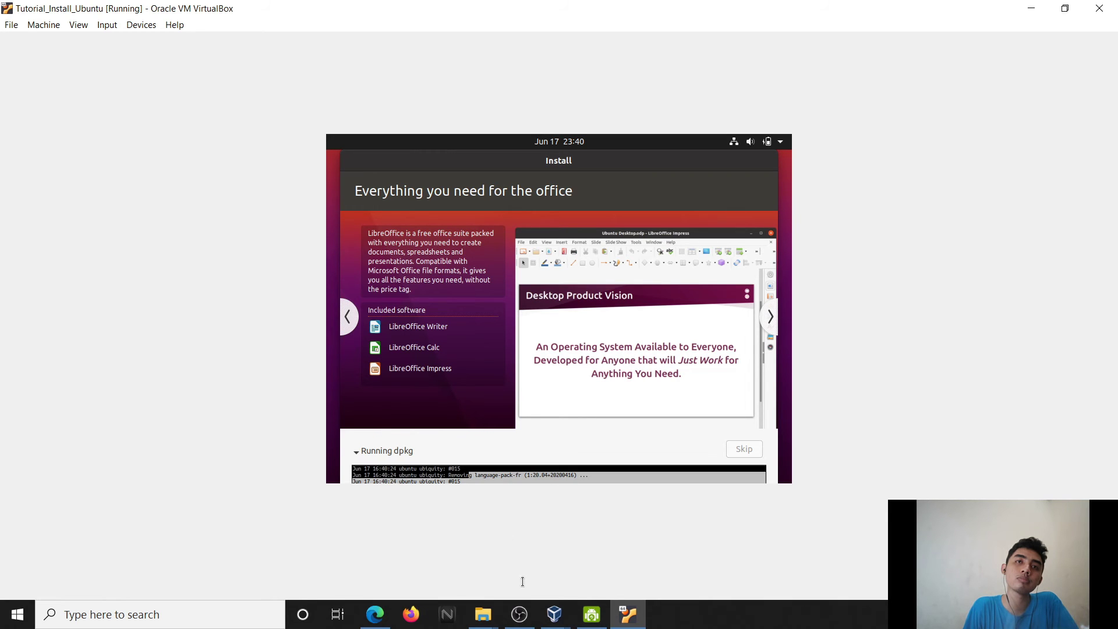
click(487, 476)
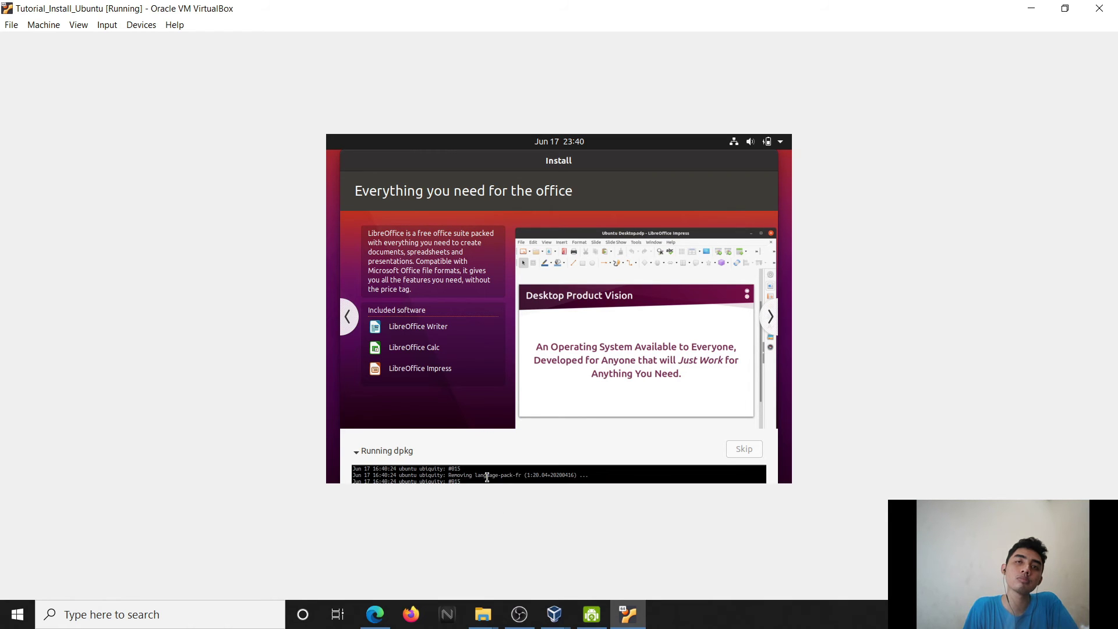
drag(468, 475, 519, 521)
click(492, 481)
drag(490, 482, 434, 433)
drag(462, 478, 534, 509)
click(527, 472)
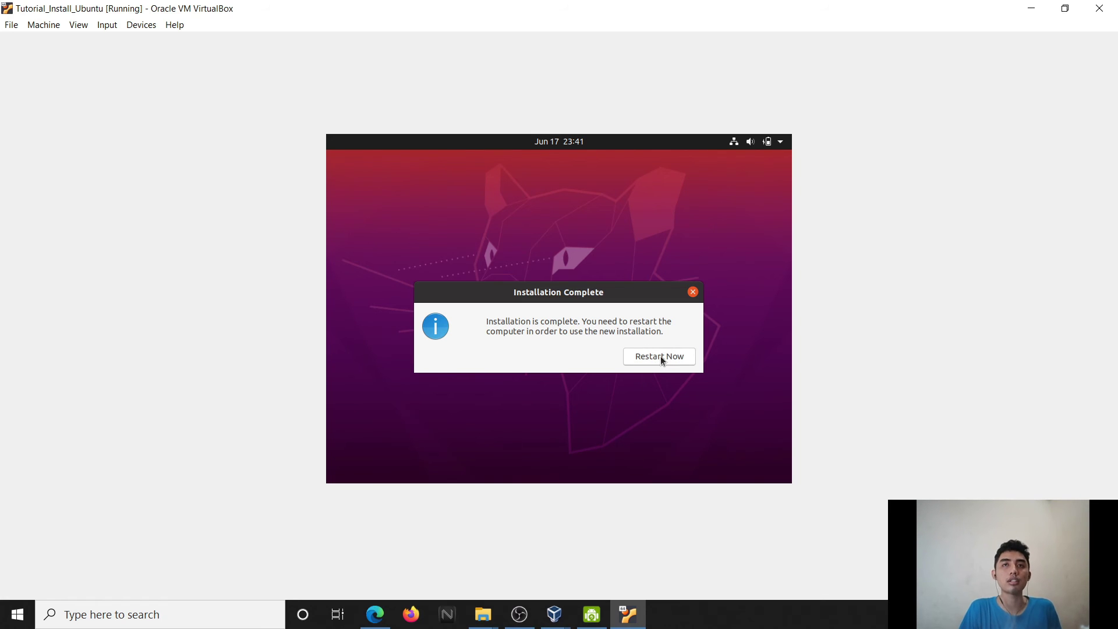
- Restart the virtual machine into the new Ubuntu installation and log in with the account password
click(659, 355)
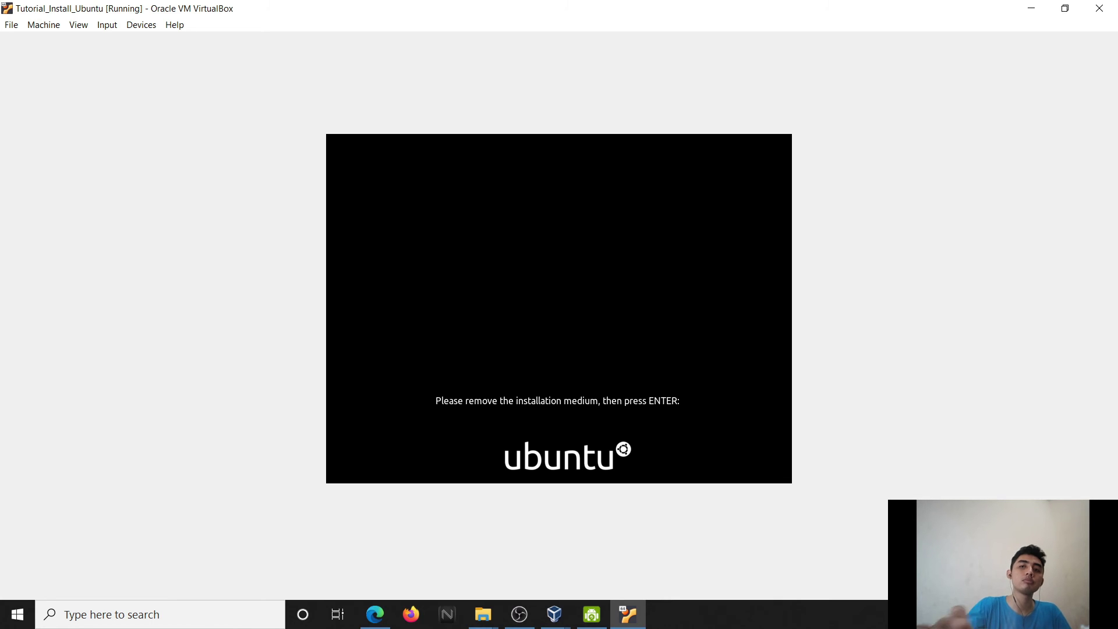
key(Return)
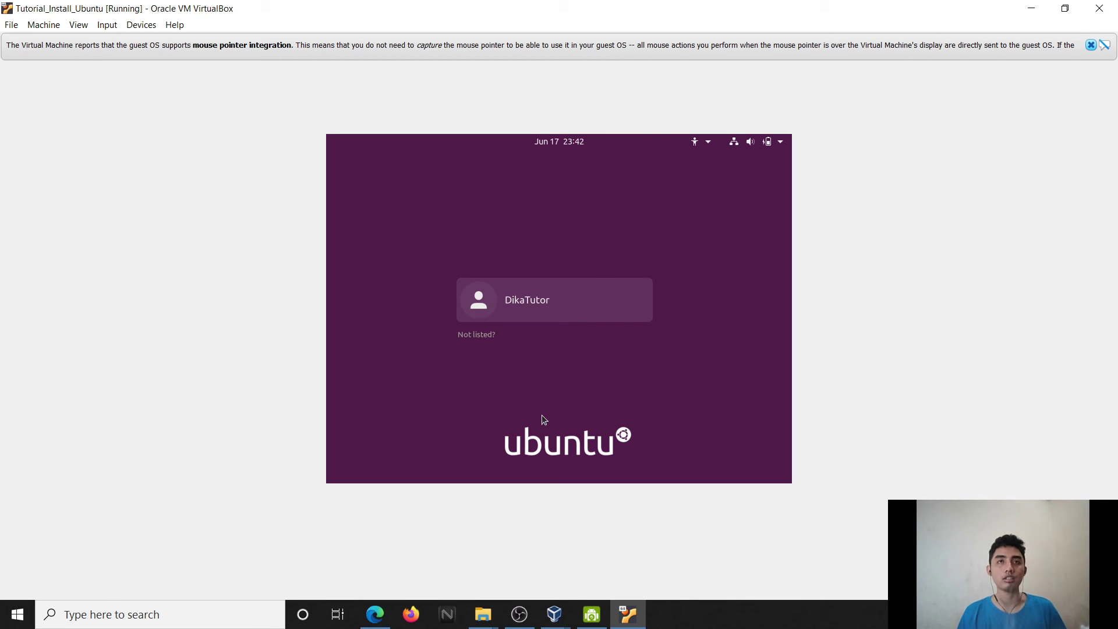
click(537, 296)
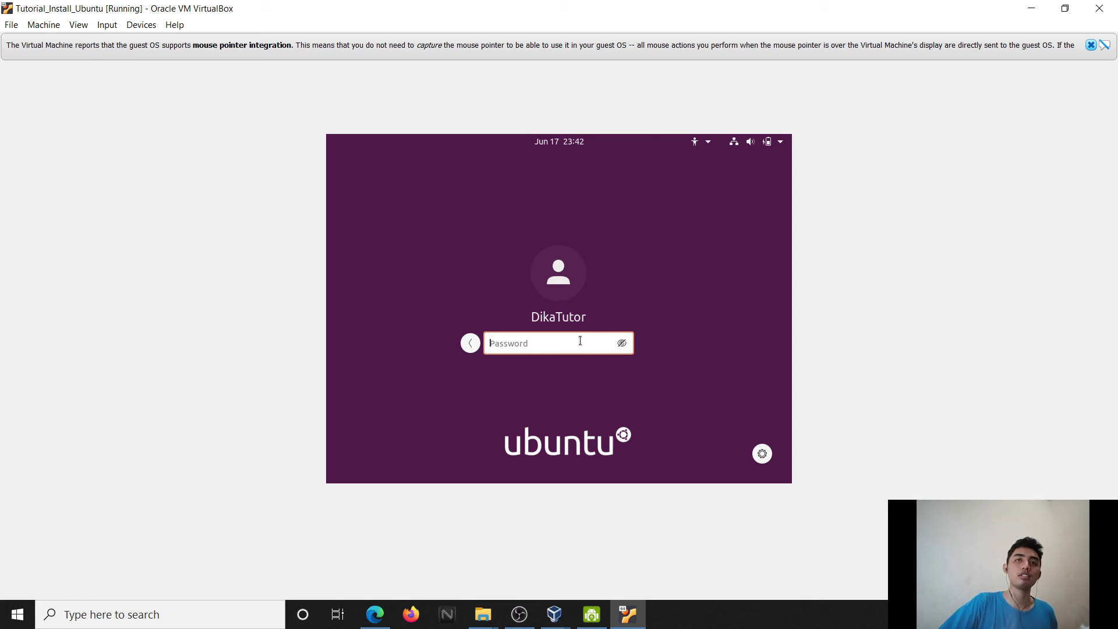
text(***)
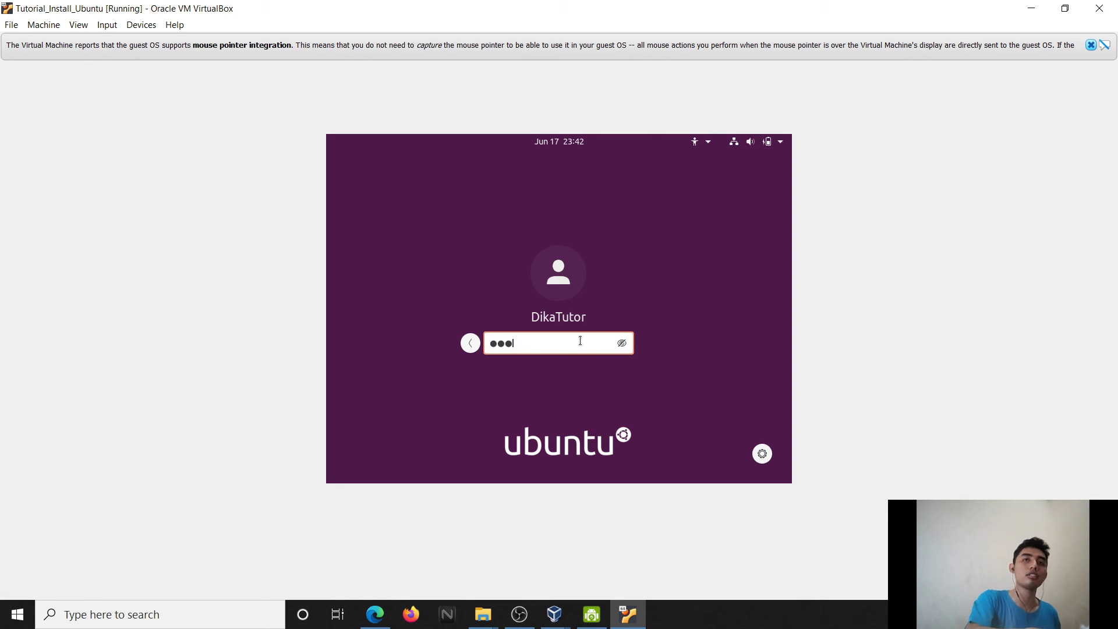
key(Return)
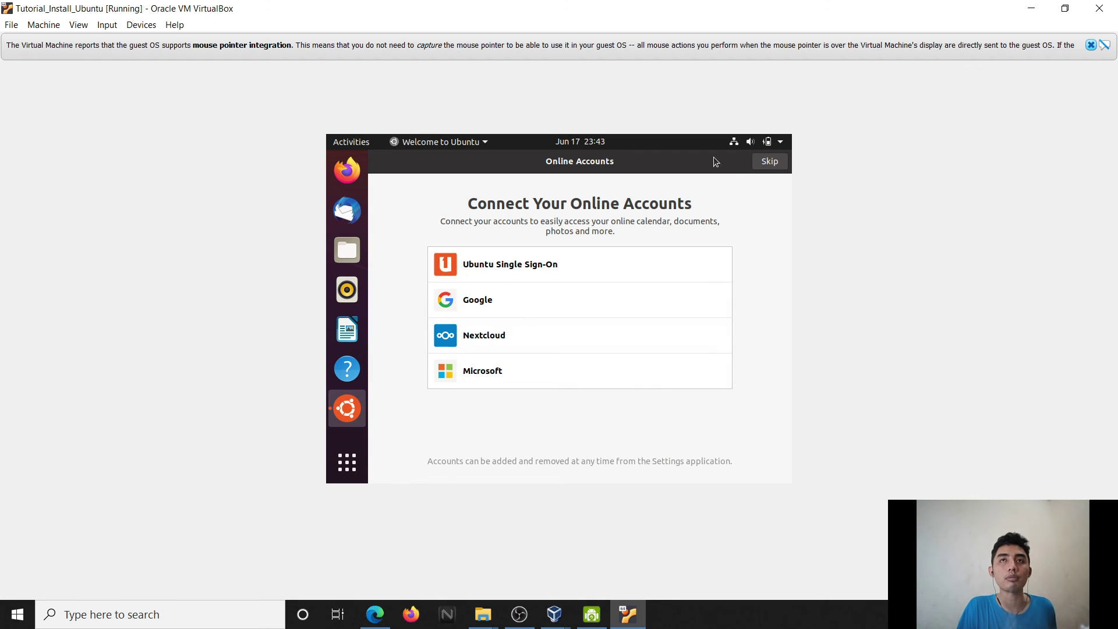
- Complete the Welcome to Ubuntu setup, skipping online accounts and Livepatch, sending system info to Canonical and leaving Location Services off
click(763, 163)
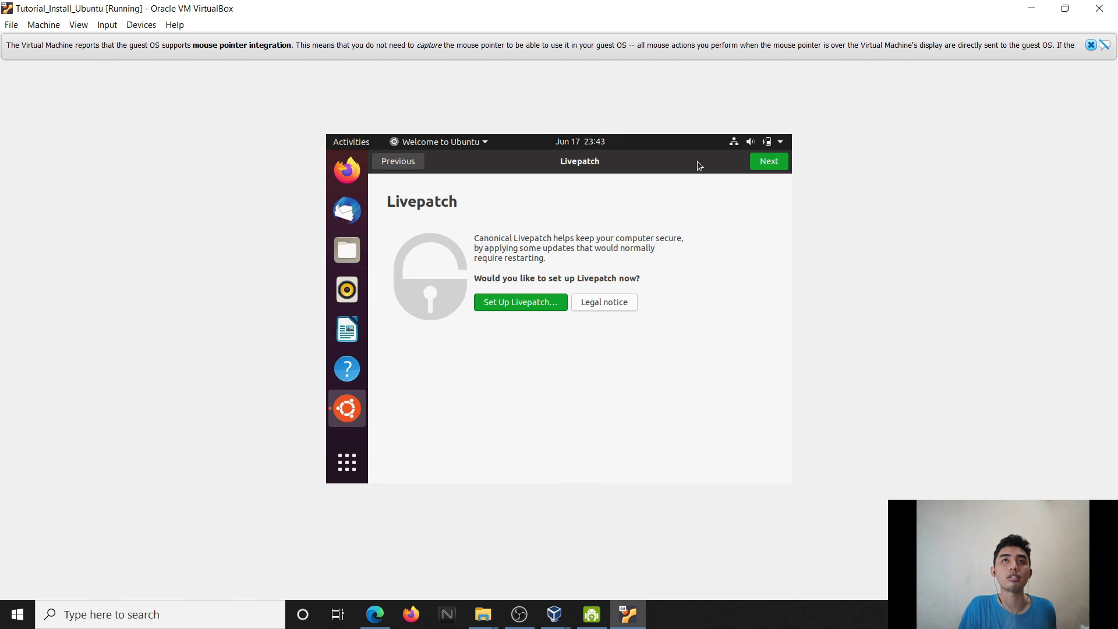
click(757, 165)
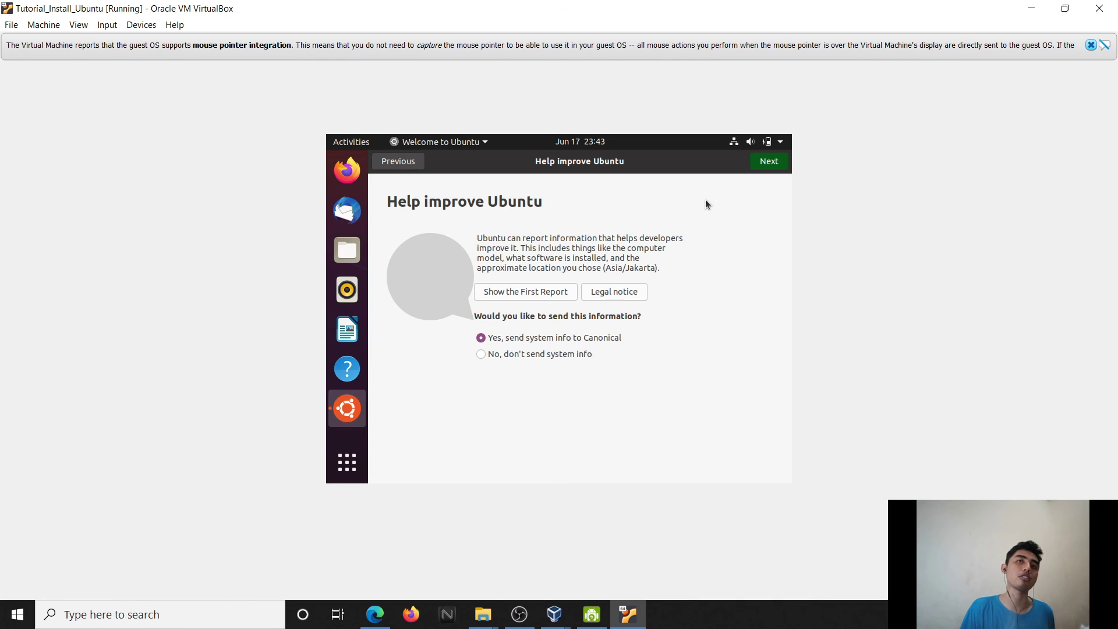
key(Return)
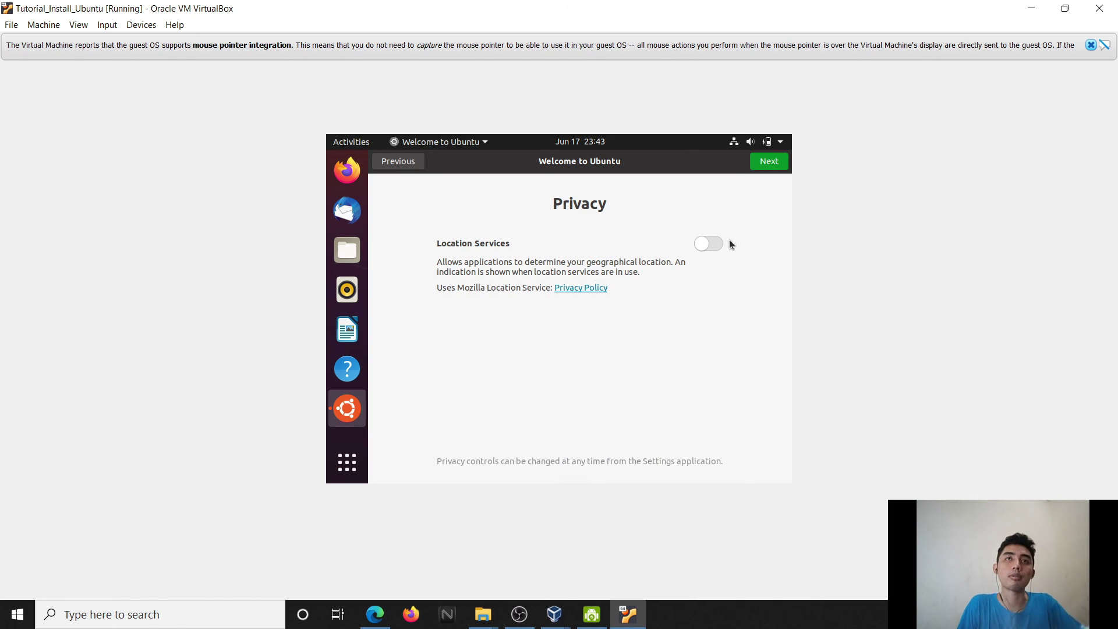
click(770, 161)
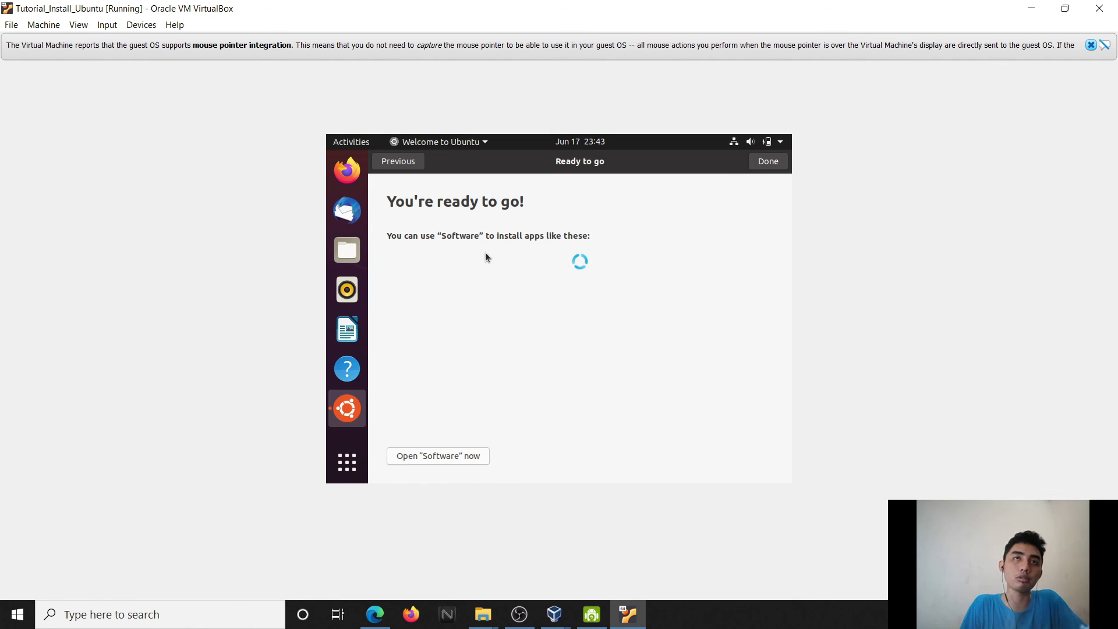
click(766, 163)
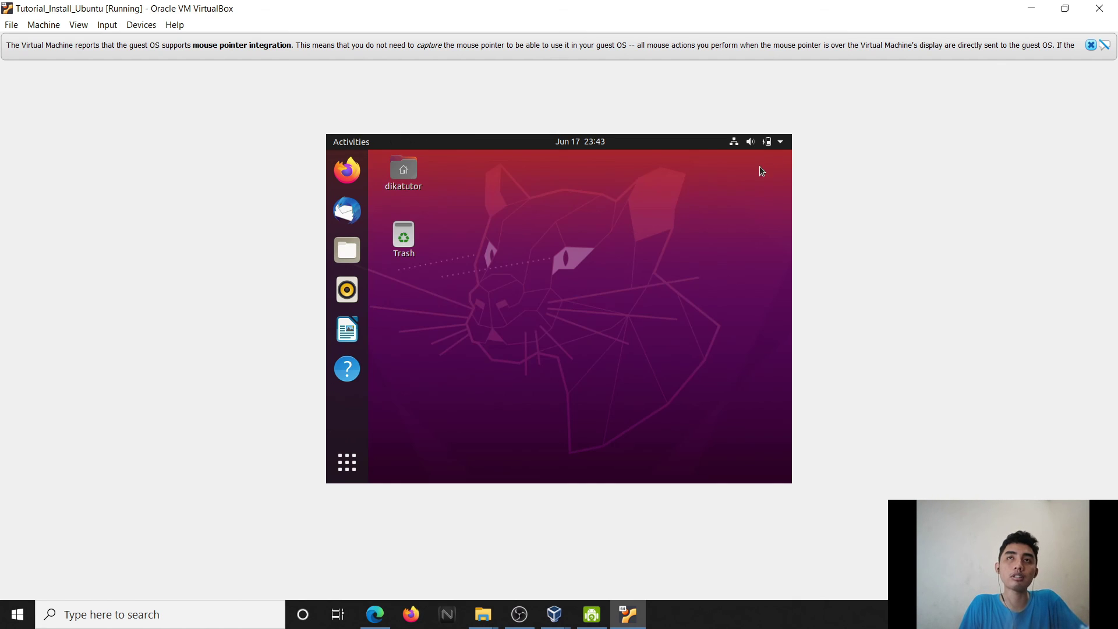
right_click(486, 237)
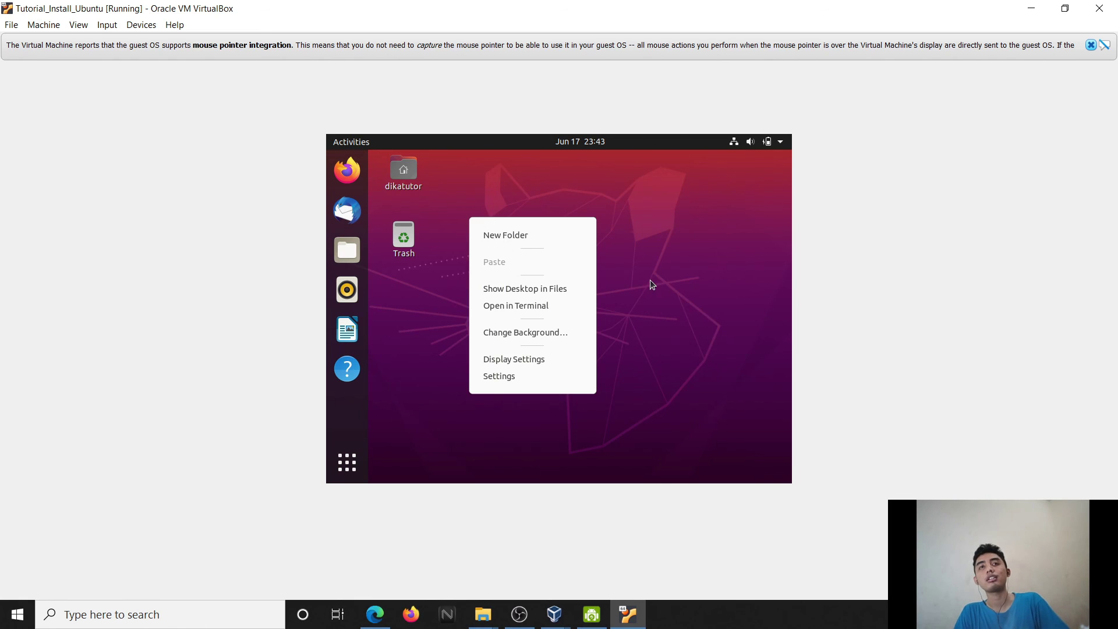
right_click(512, 227)
click(550, 239)
right_click(550, 239)
click(706, 329)
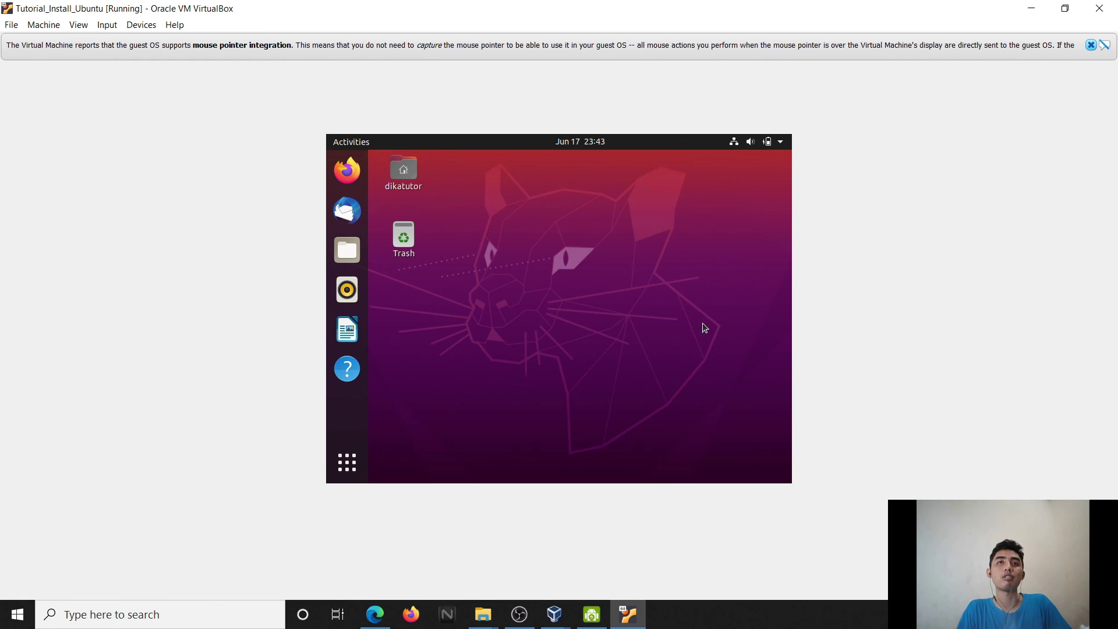
- Launch Firefox in the virtual machine, view its new tab and Mozilla privacy tab, and minimize the browser window
click(347, 170)
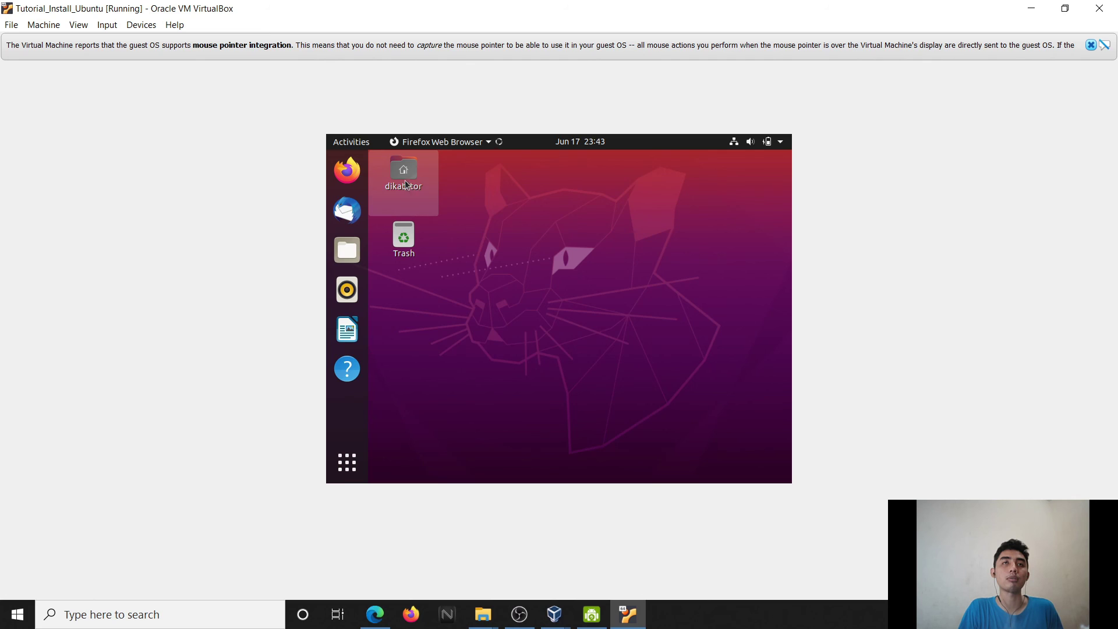
right_click(559, 227)
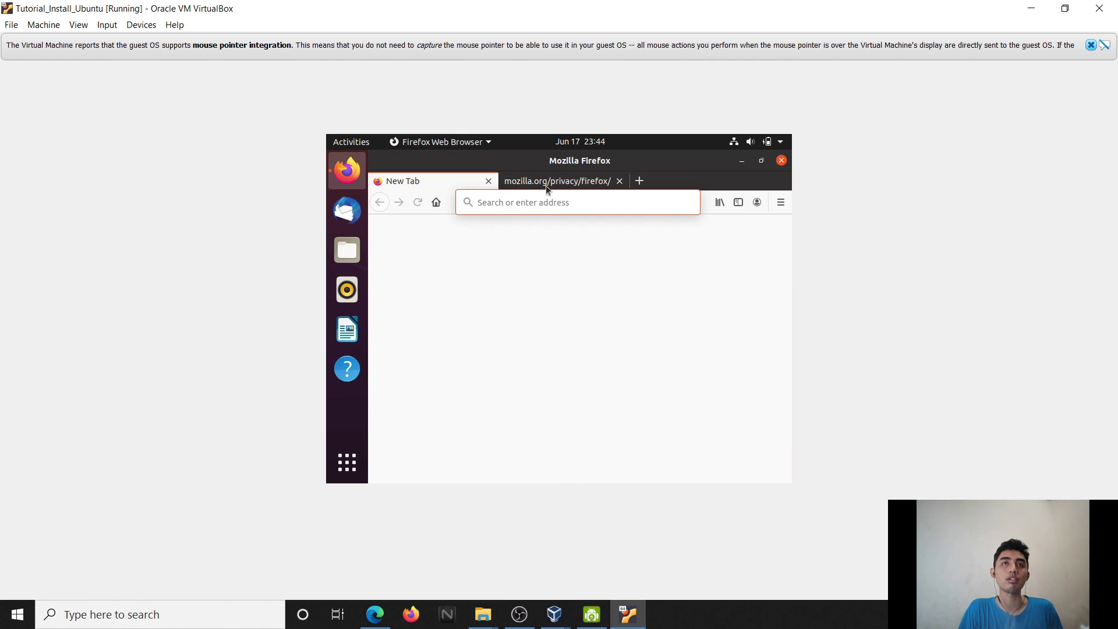
click(575, 182)
click(441, 184)
click(574, 187)
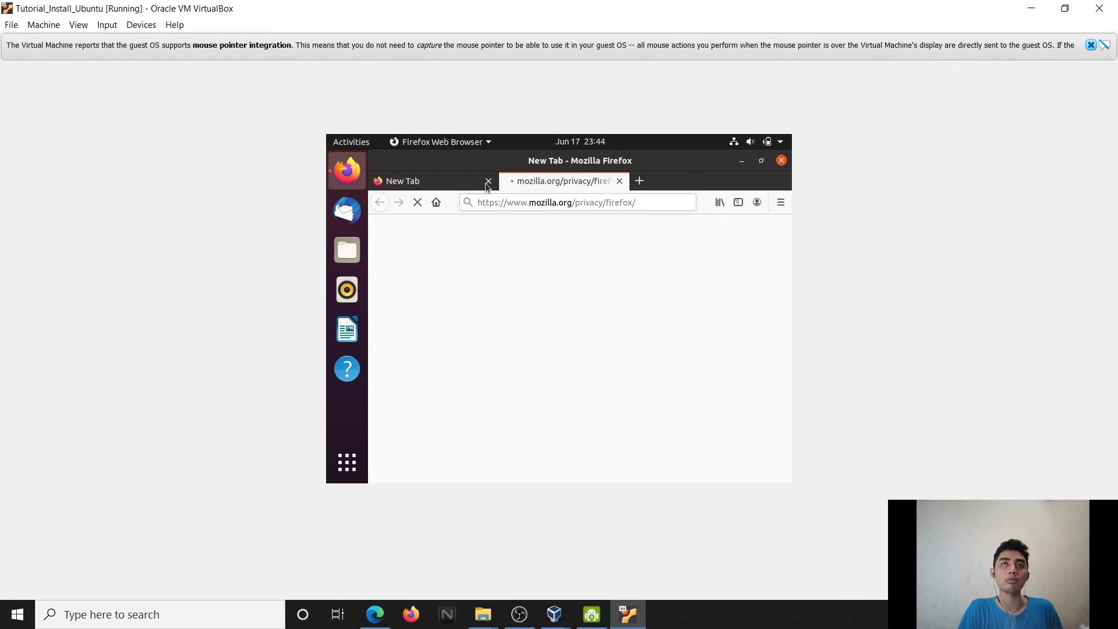
click(449, 182)
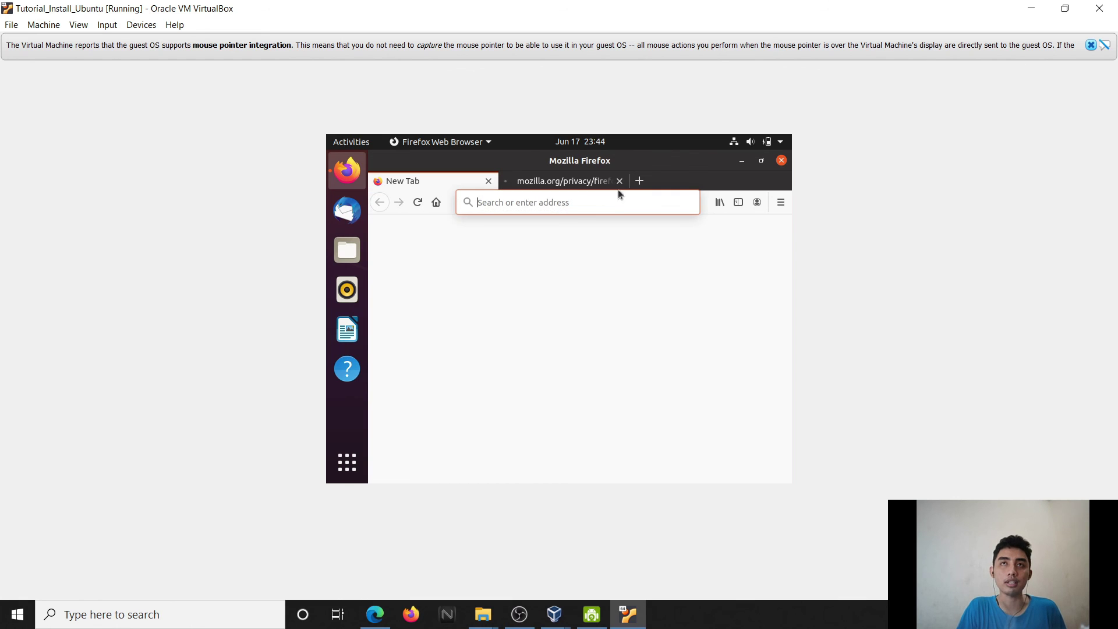
click(740, 162)
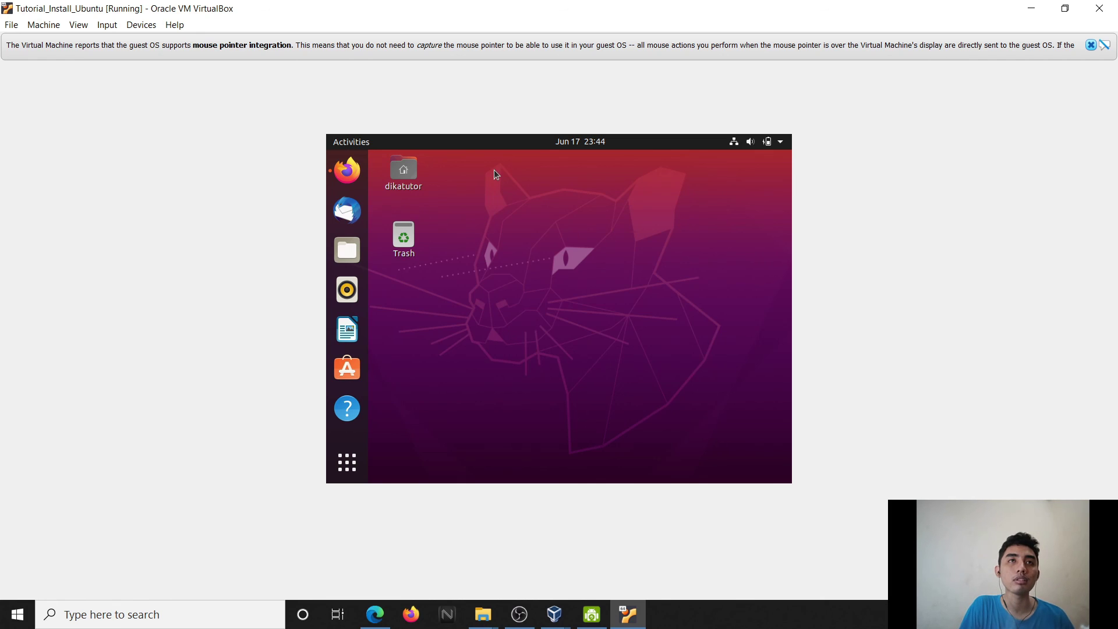
- Create a new folder named polder on the Ubuntu desktop
right_click(502, 212)
click(539, 233)
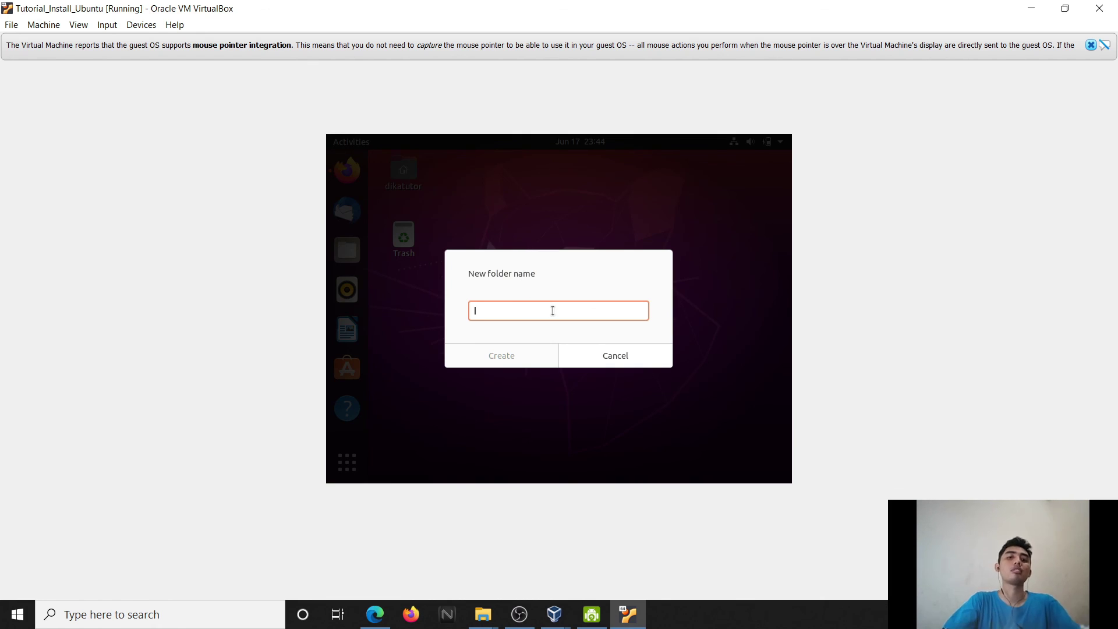
text(folder)
key(Return)
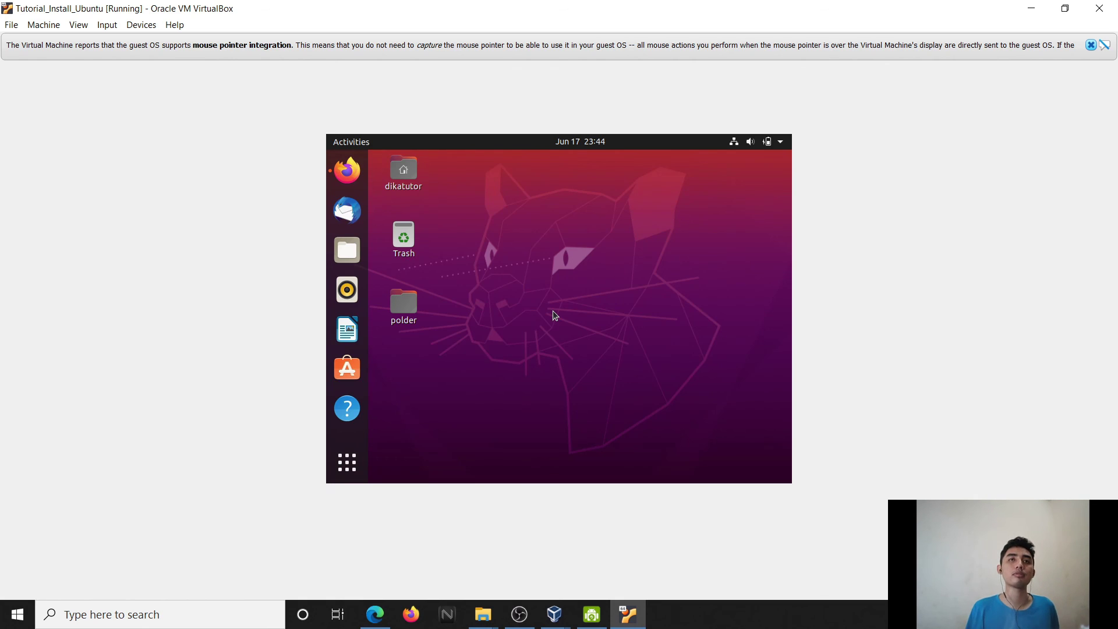
- Open the polder folder from the desktop to view its contents, and close the file window
click(424, 308)
double_click(422, 304)
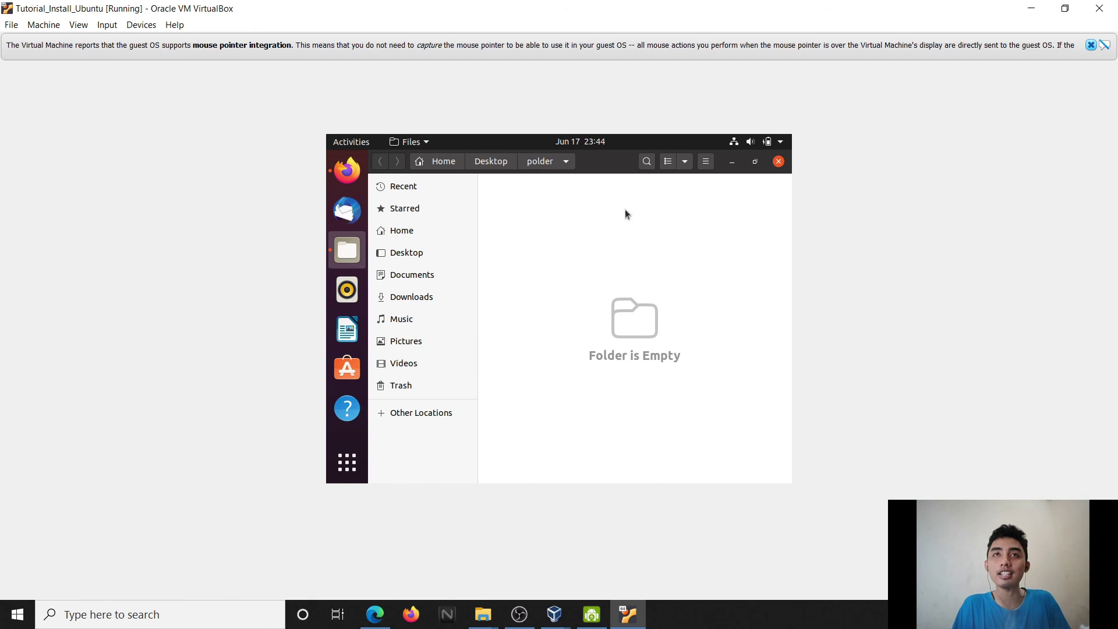
click(780, 164)
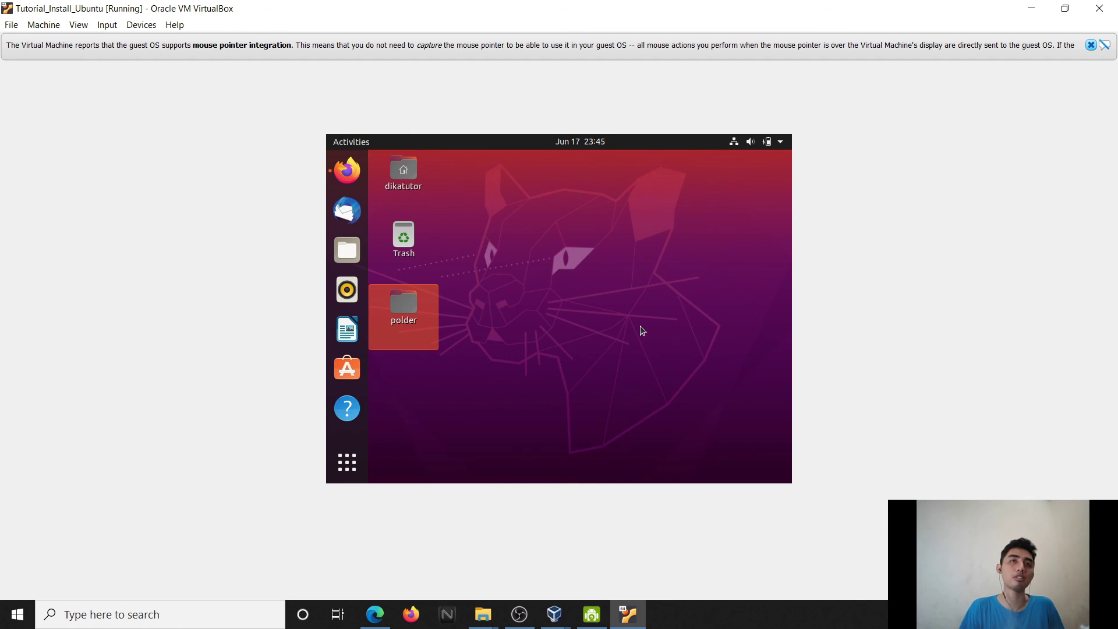
click(573, 260)
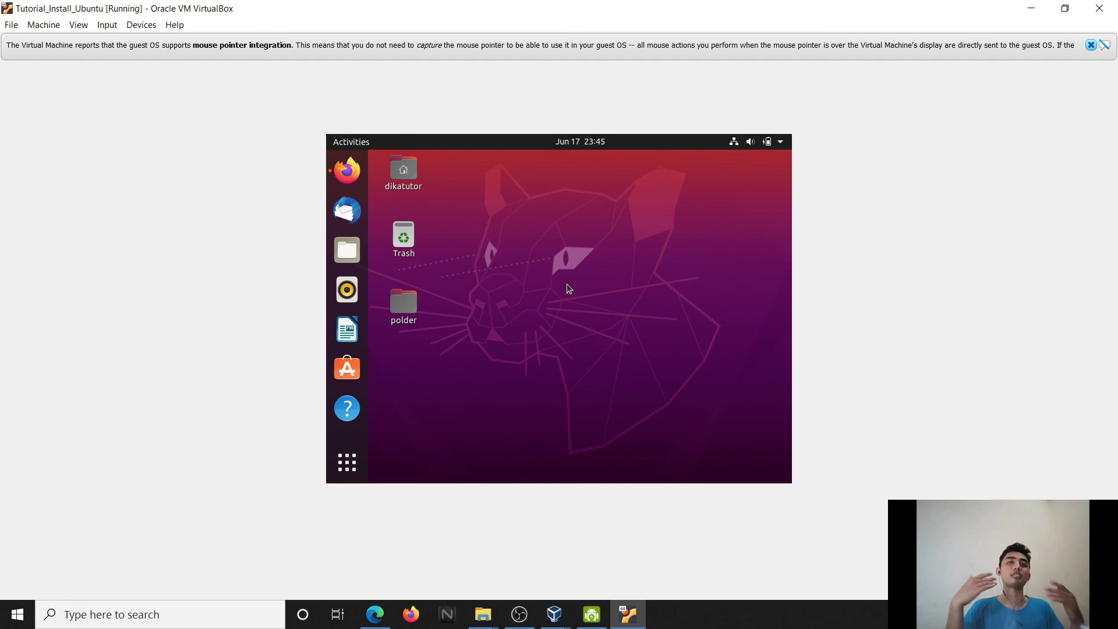